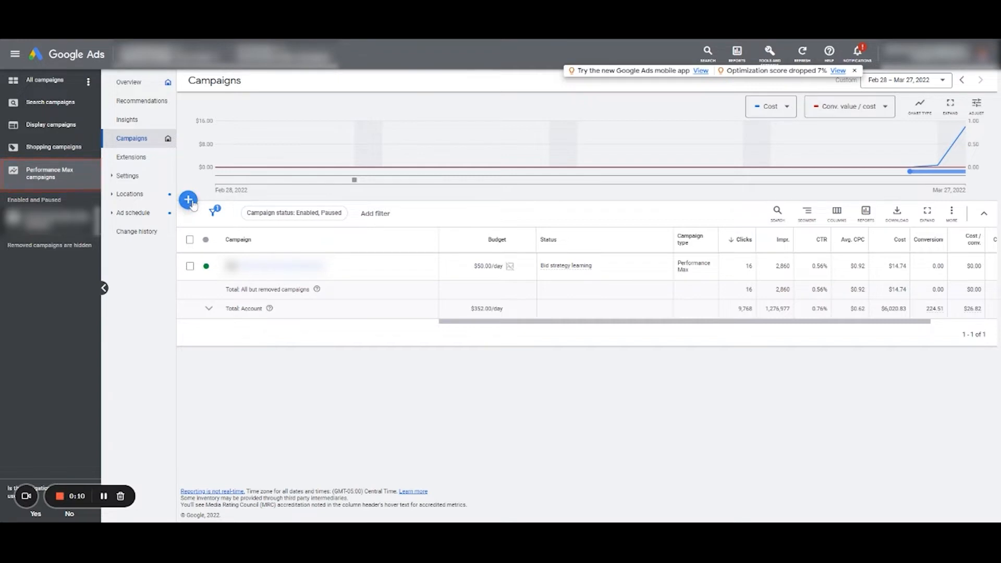
# - Start a new campaign without a goal's guidance and choose Performance Max as the campaign type
pyautogui.click(188, 200)
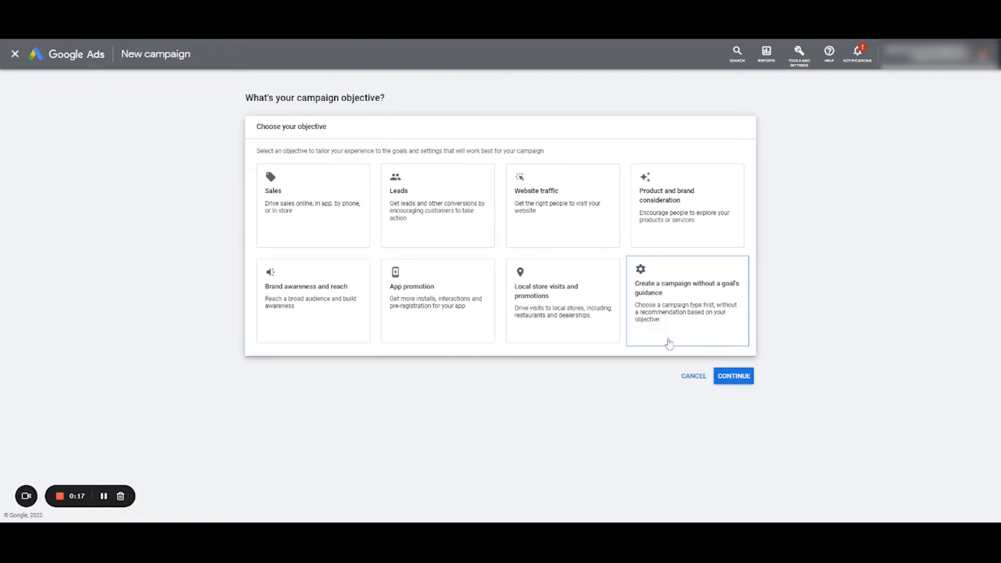
pyautogui.click(678, 298)
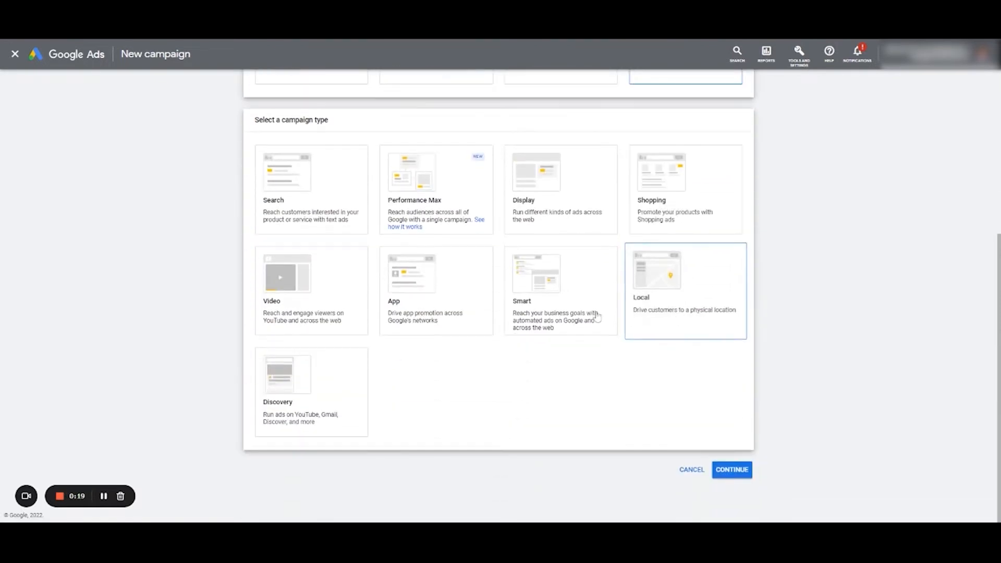
pyautogui.click(437, 184)
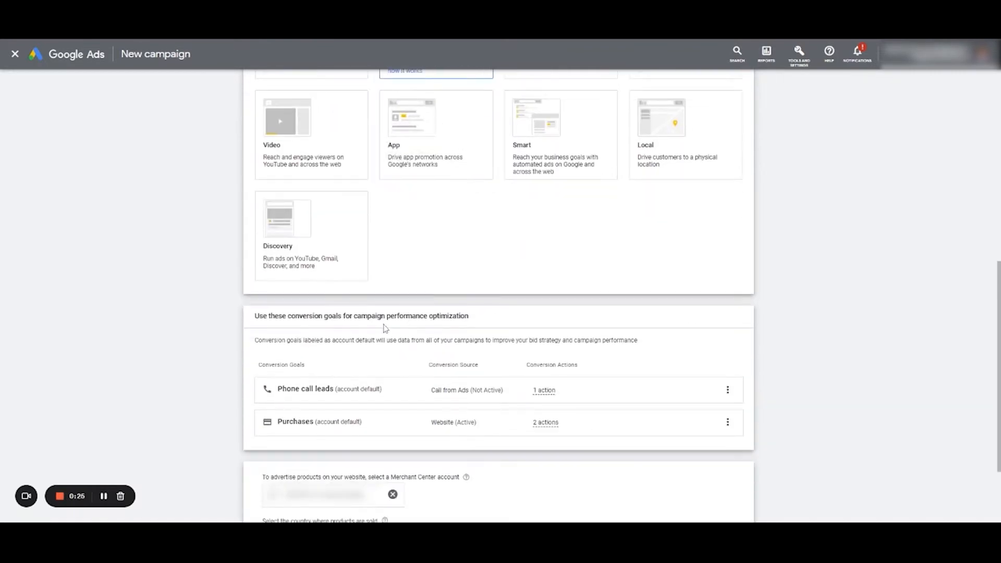
# - Review the conversion goals, set the country where products are sold to United States, and continue with the suggested campaign name
pyautogui.scroll(-2, 385, 331)
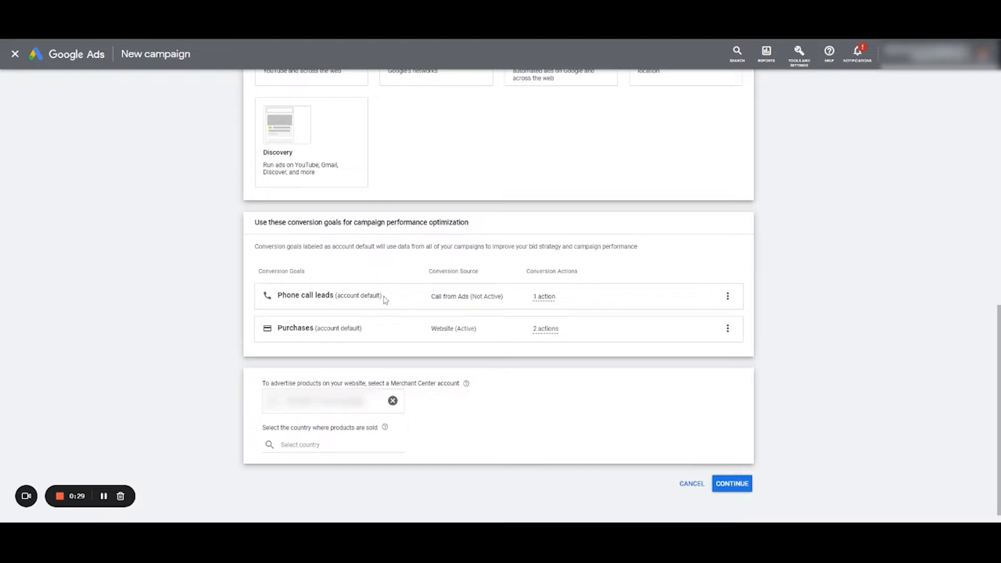
pyautogui.moveTo(382, 296); pyautogui.dragTo(301, 295)
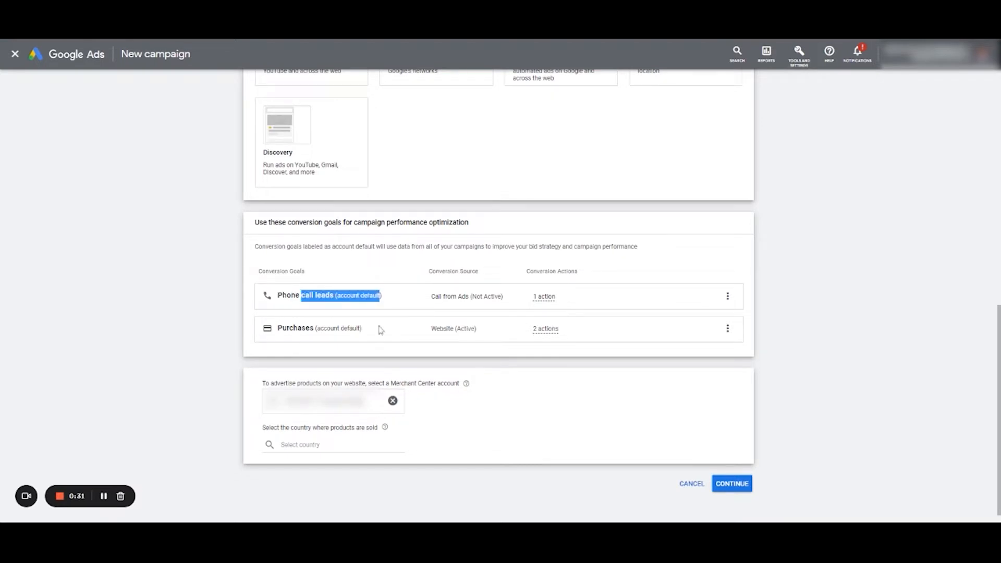
pyautogui.scroll(-1, 378, 334)
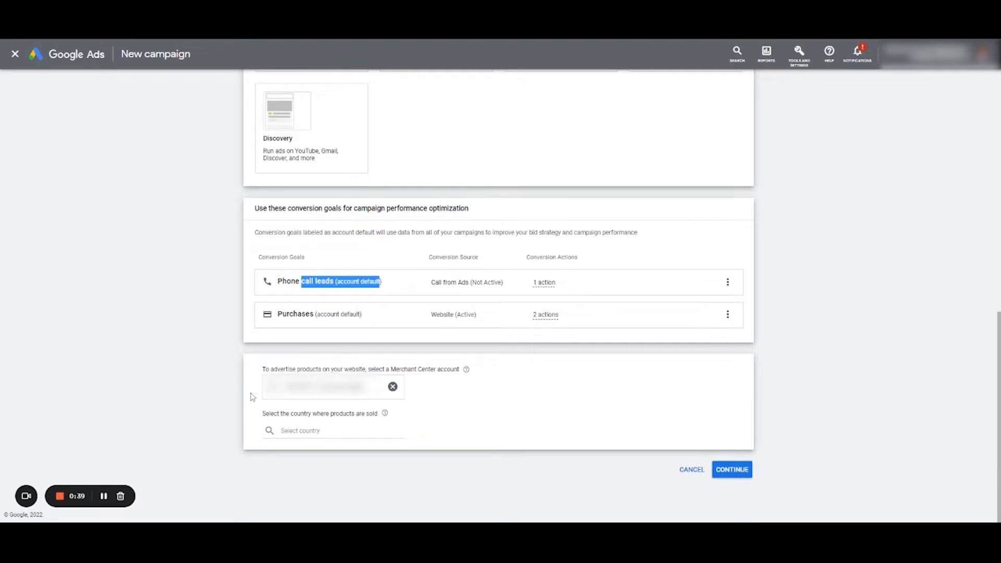
pyautogui.click(300, 431)
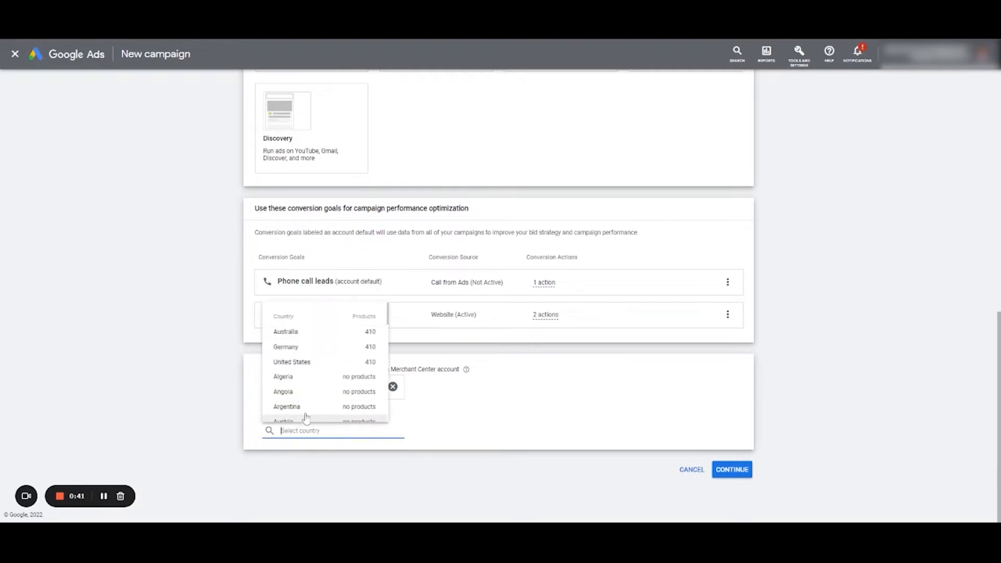
pyautogui.click(302, 362)
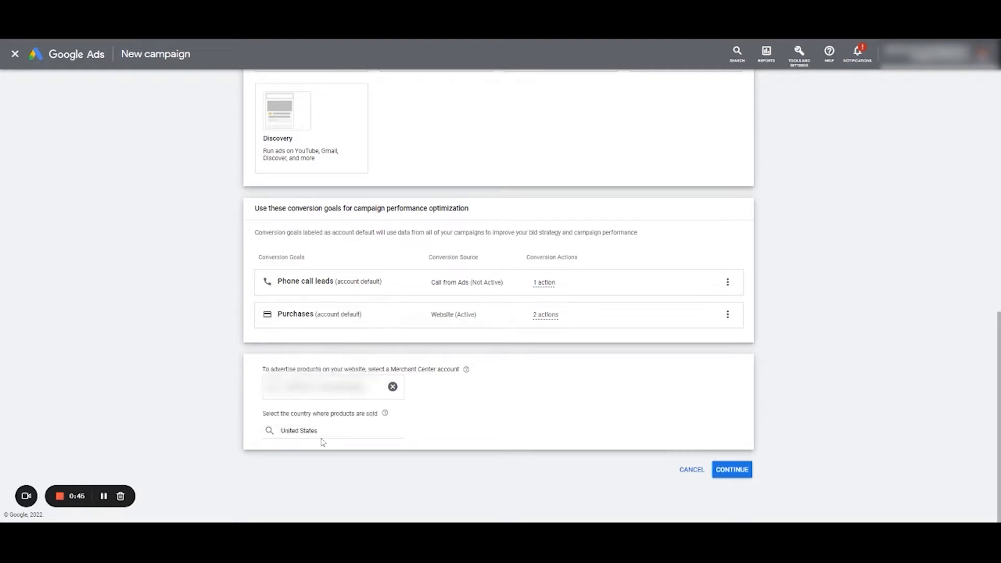
pyautogui.click(731, 475)
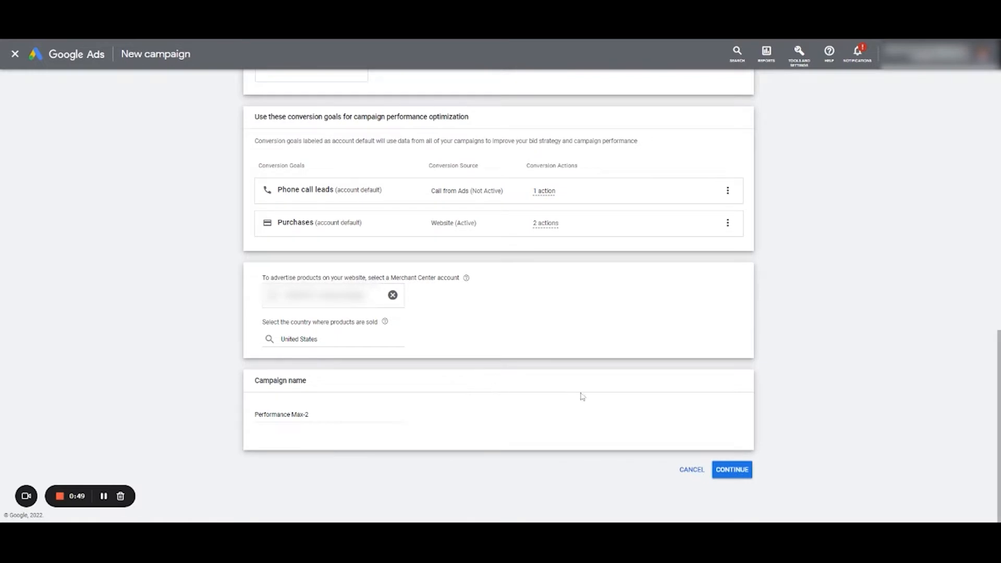
pyautogui.click(728, 470)
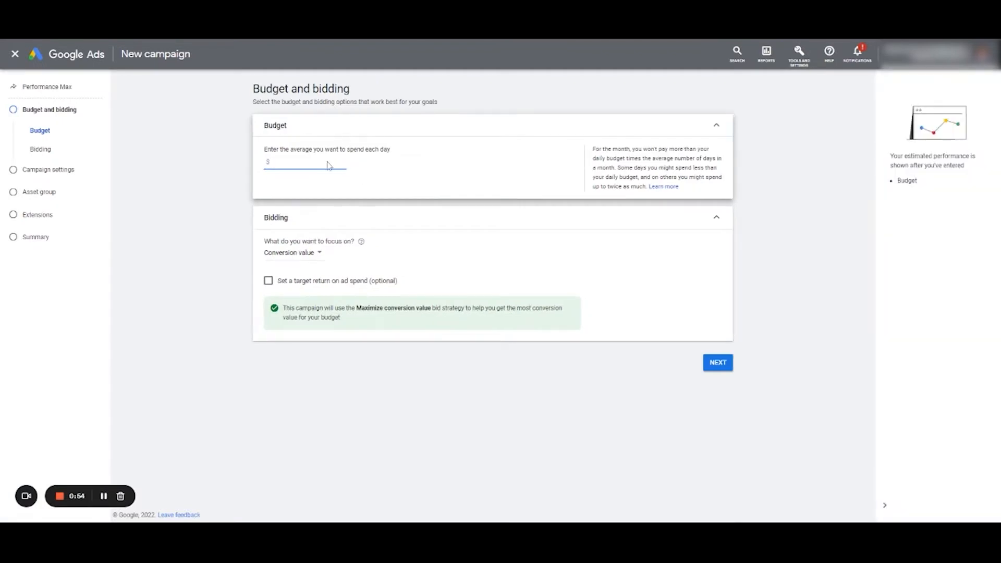
# - Set the average daily budget to $50 and focus bidding on conversion value with a target ROAS of 320%, proceeding to the campaign settings
pyautogui.write('50')
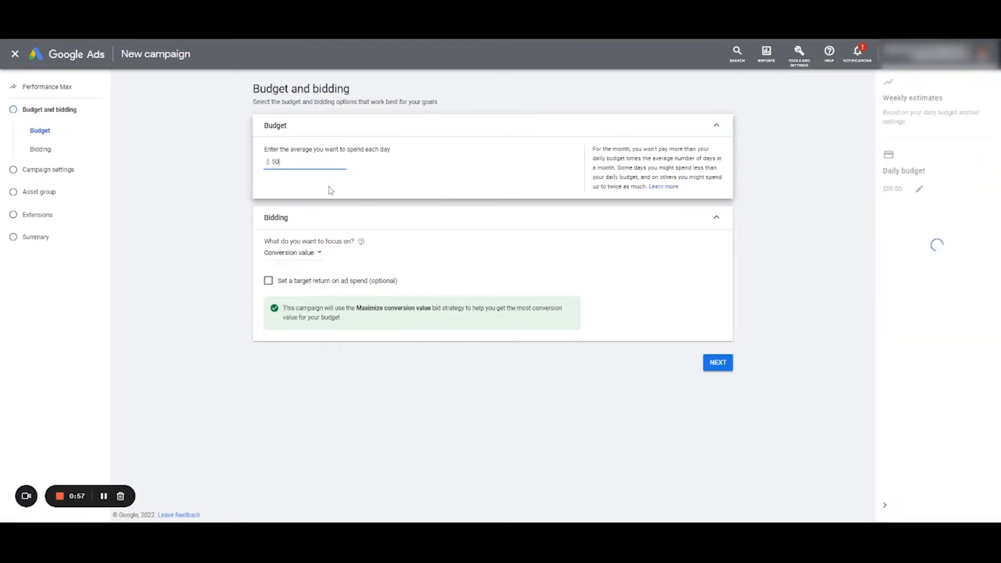
pyautogui.click(213, 225)
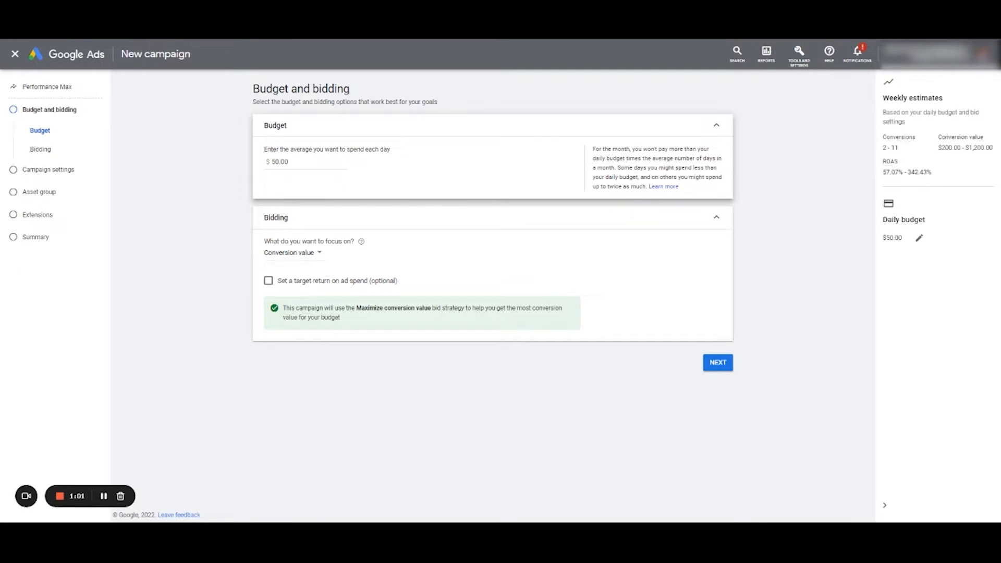
pyautogui.click(312, 255)
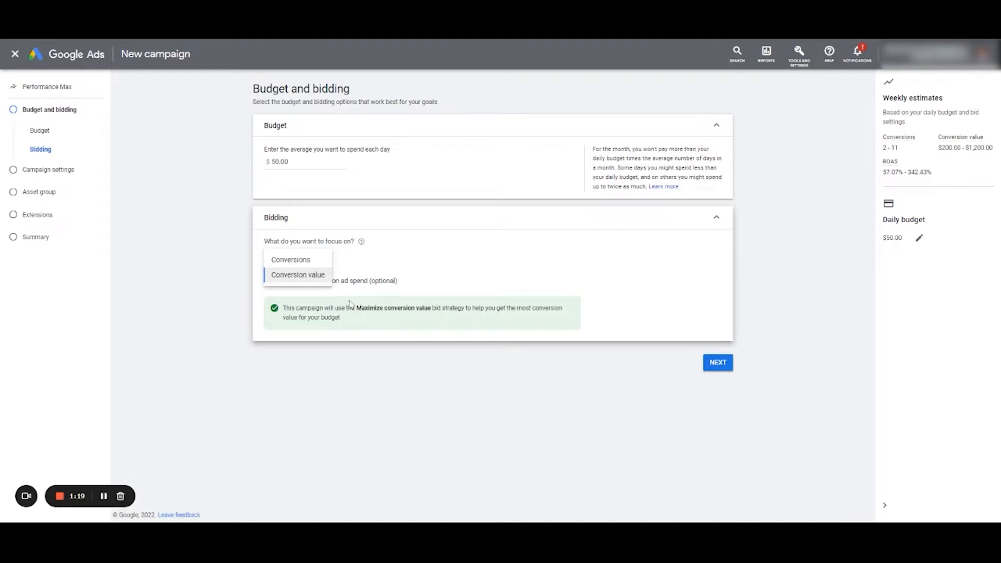
pyautogui.click(319, 275)
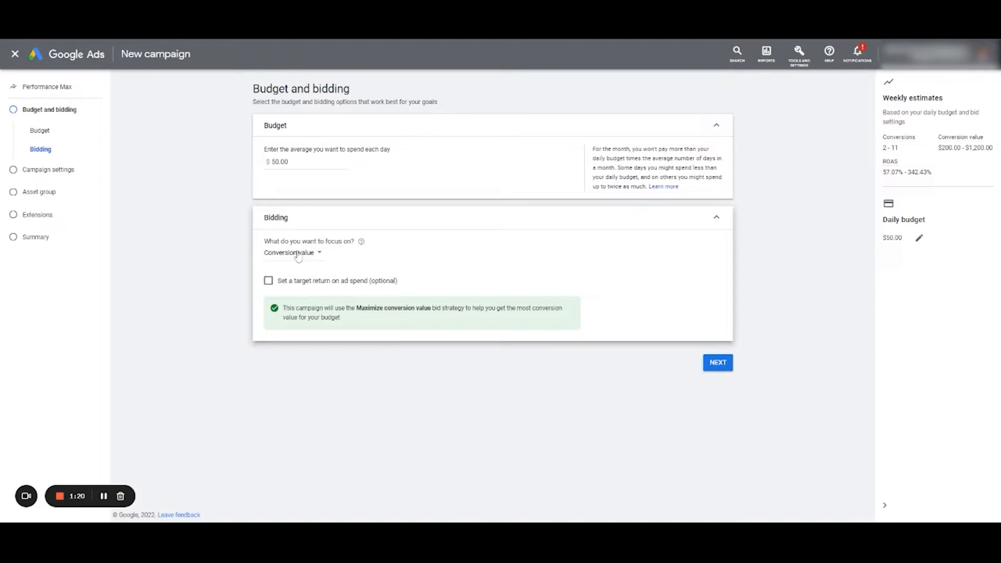
pyautogui.click(268, 280)
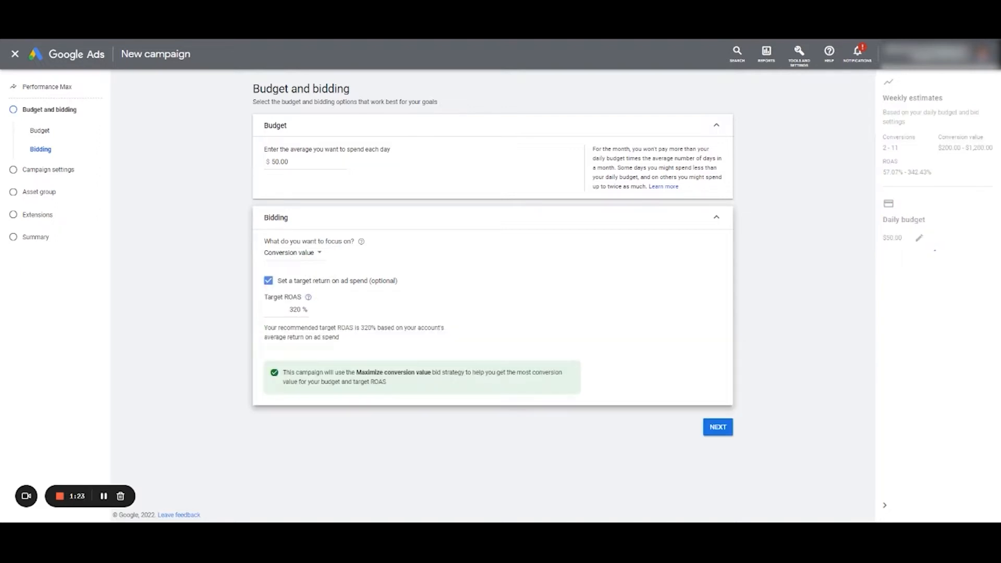
pyautogui.moveTo(308, 297)
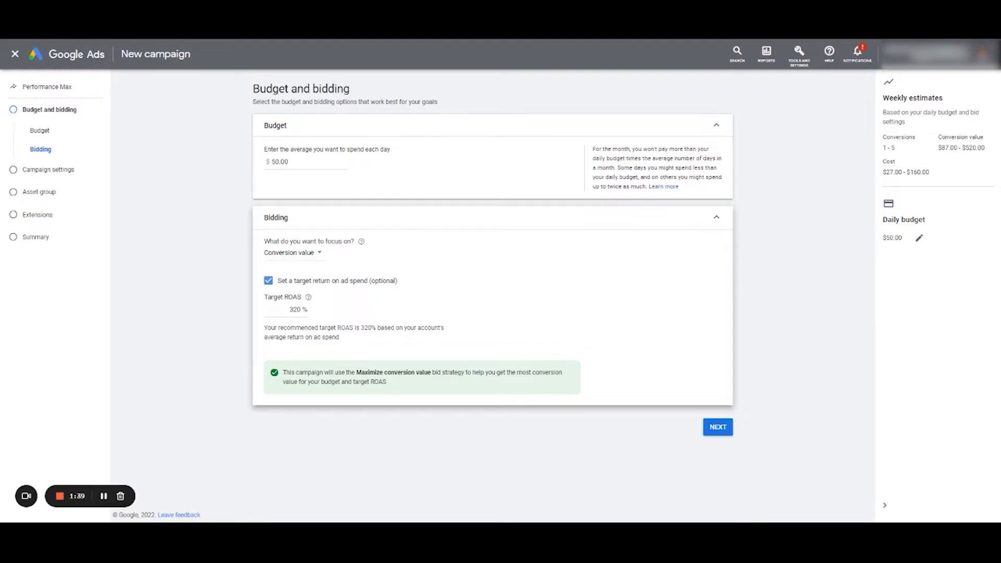
pyautogui.click(717, 428)
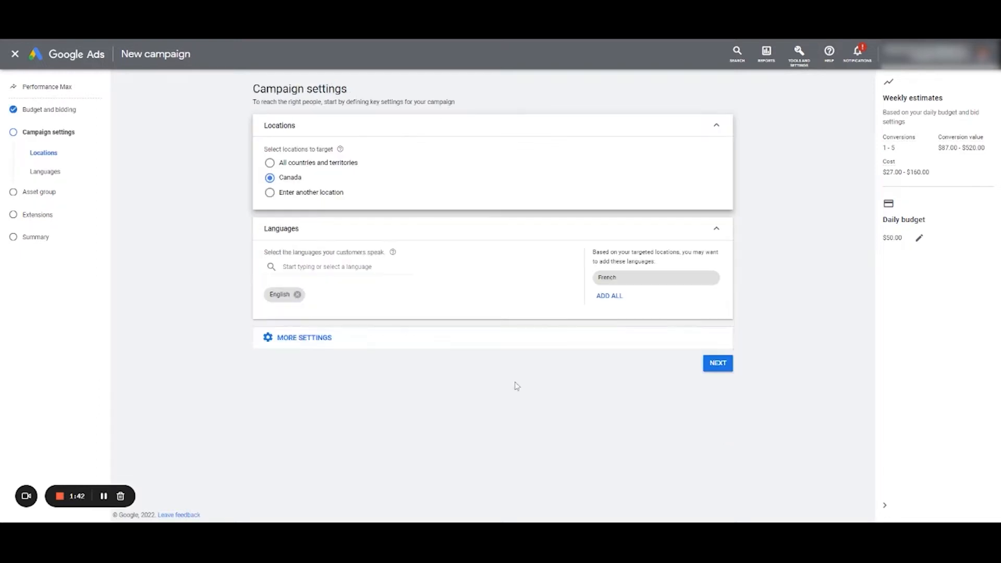
# - Target the United States as another location for the campaign instead of Canada
pyautogui.click(306, 193)
pyautogui.click(329, 216)
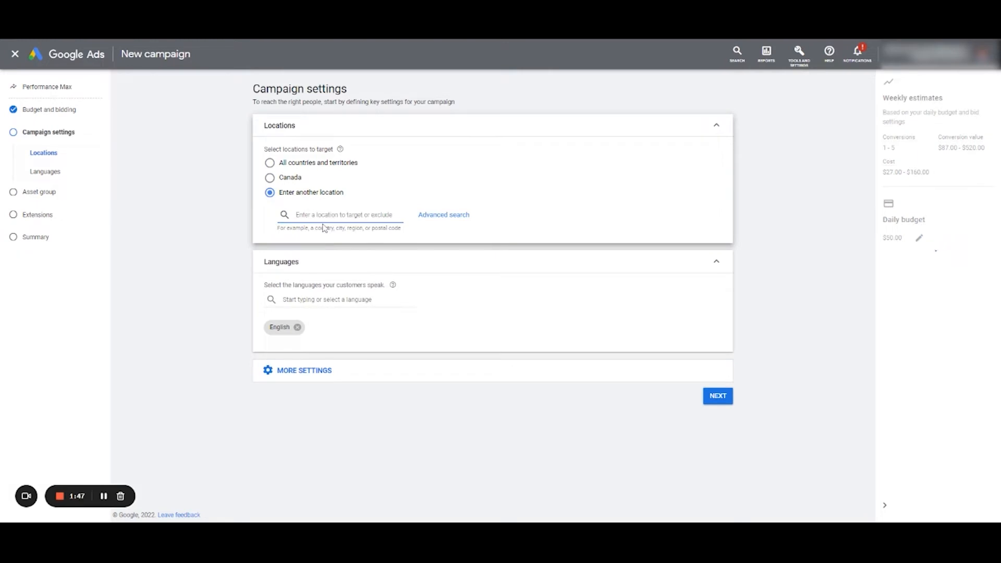
pyautogui.write('uni')
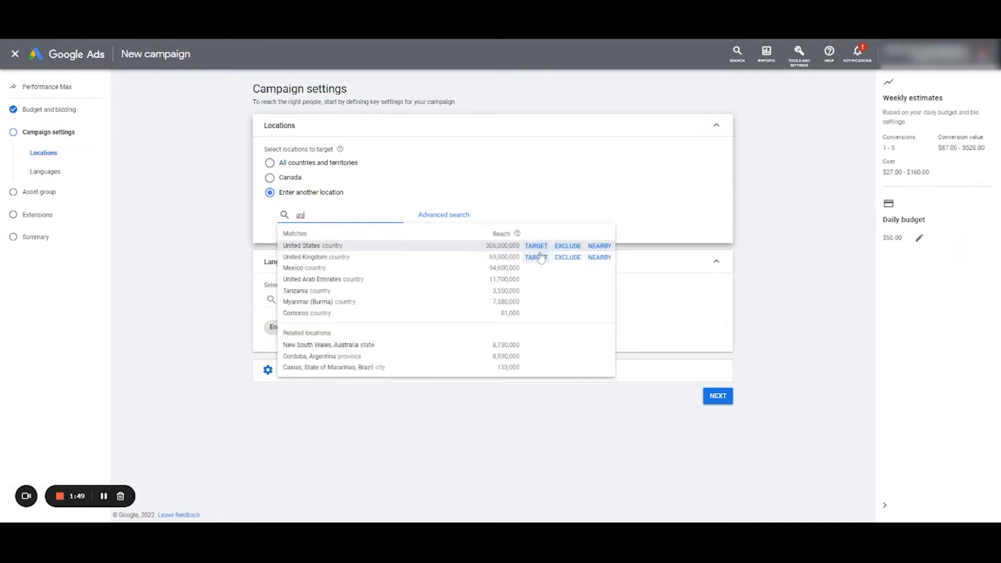
pyautogui.click(535, 246)
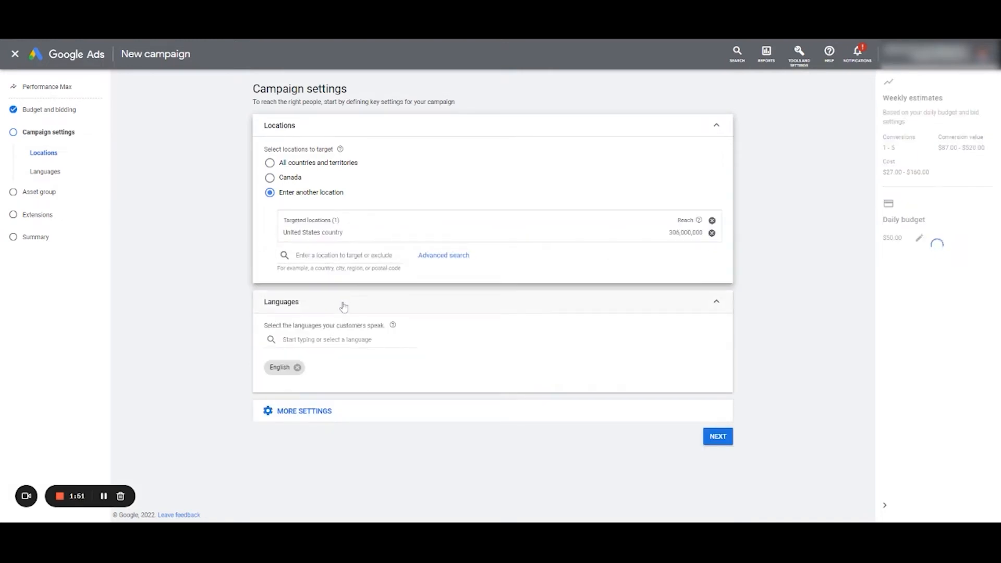
# - Turn final URL expansion off so traffic goes to provided URLs only, and proceed to the asset group
pyautogui.click(312, 411)
pyautogui.scroll(-1, 370, 360)
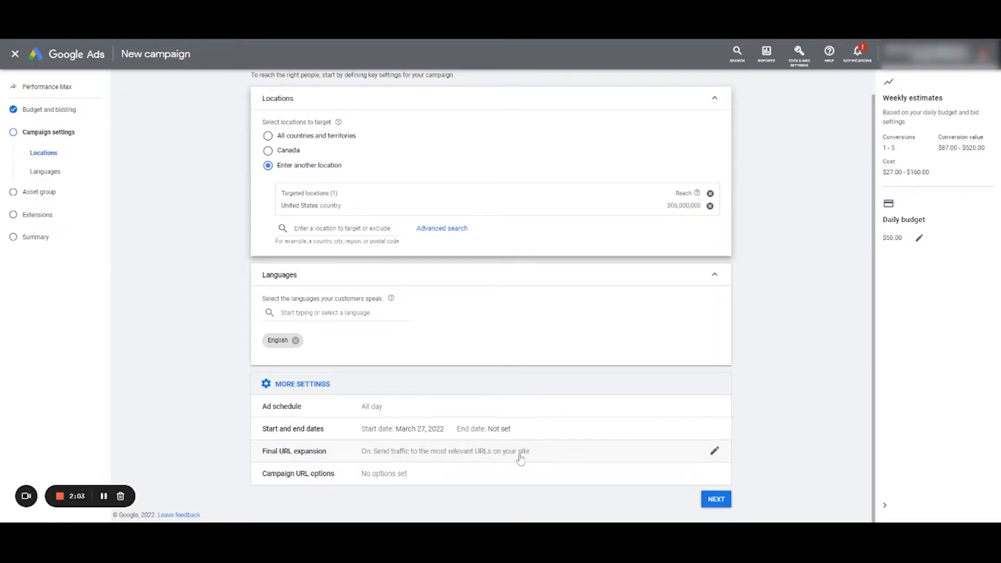
pyautogui.click(447, 461)
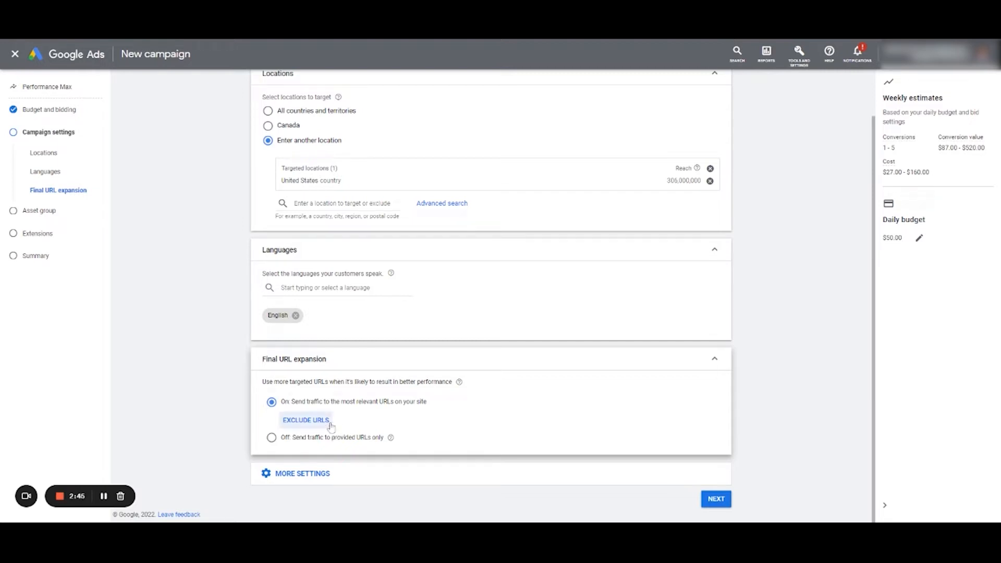
pyautogui.click(365, 442)
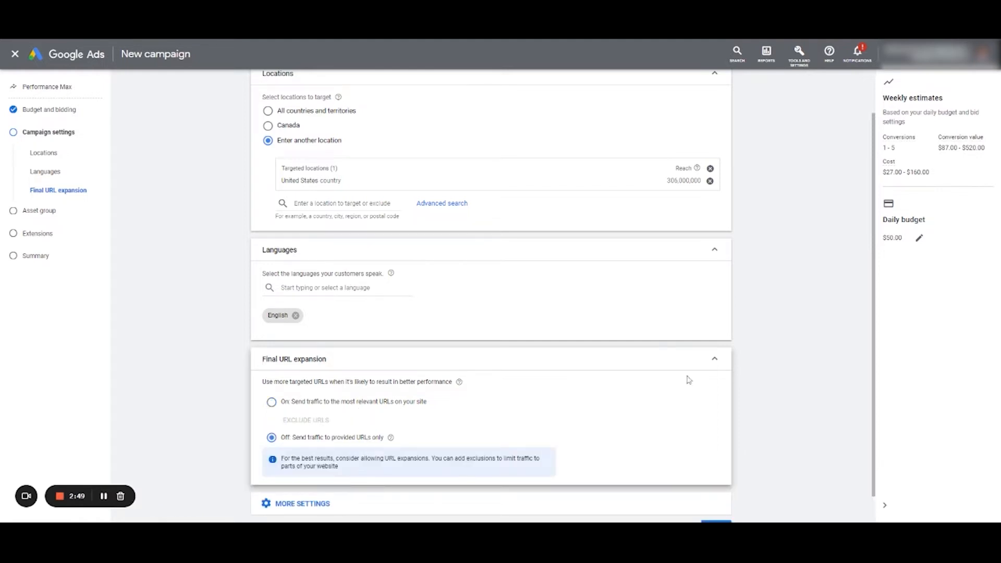
pyautogui.scroll(2, 224, 365)
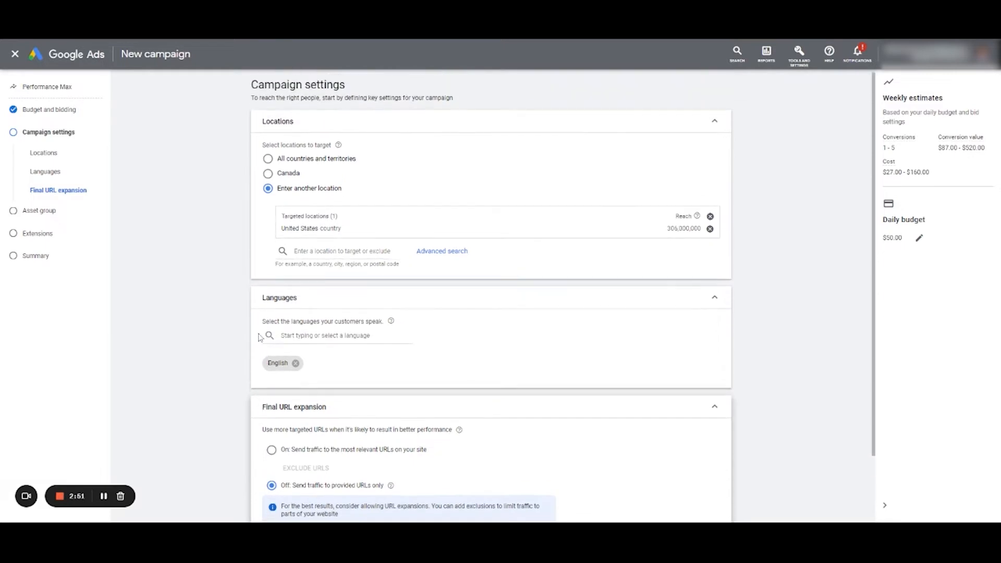
pyautogui.scroll(-2, 282, 354)
pyautogui.click(312, 473)
pyautogui.scroll(-1, 398, 456)
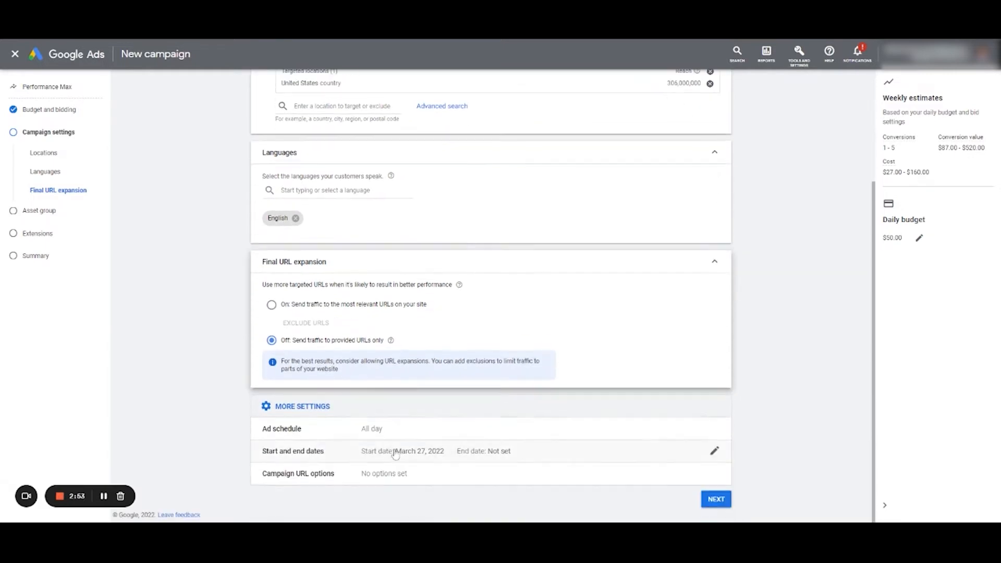
pyautogui.click(716, 498)
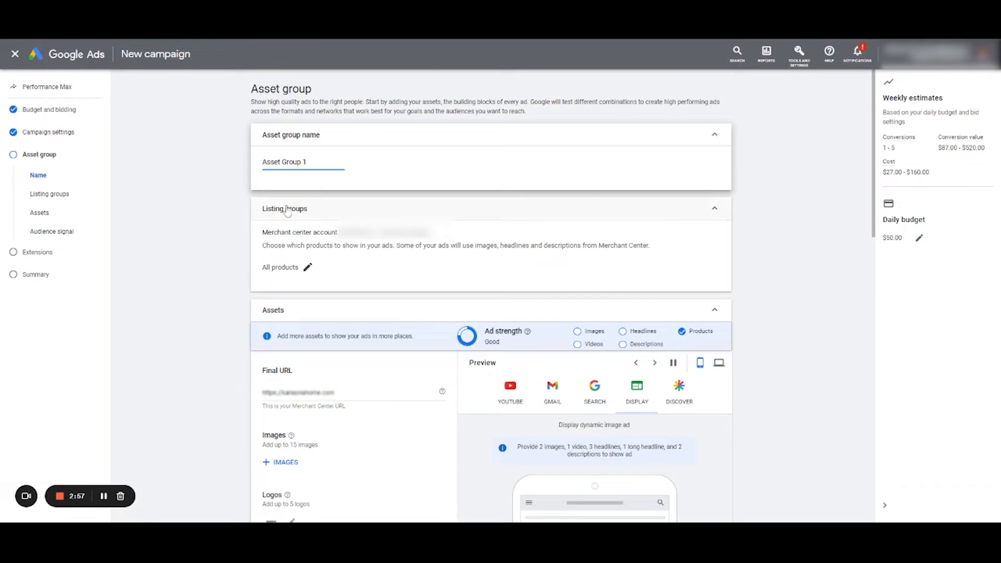
# - Rename the asset group as "Wine Bottles_All-Converts + Wine Affinity"
pyautogui.scroll(-5, 237, 339)
pyautogui.scroll(5, 236, 339)
pyautogui.click(303, 175)
pyautogui.hotkey('ctrl', 'a')
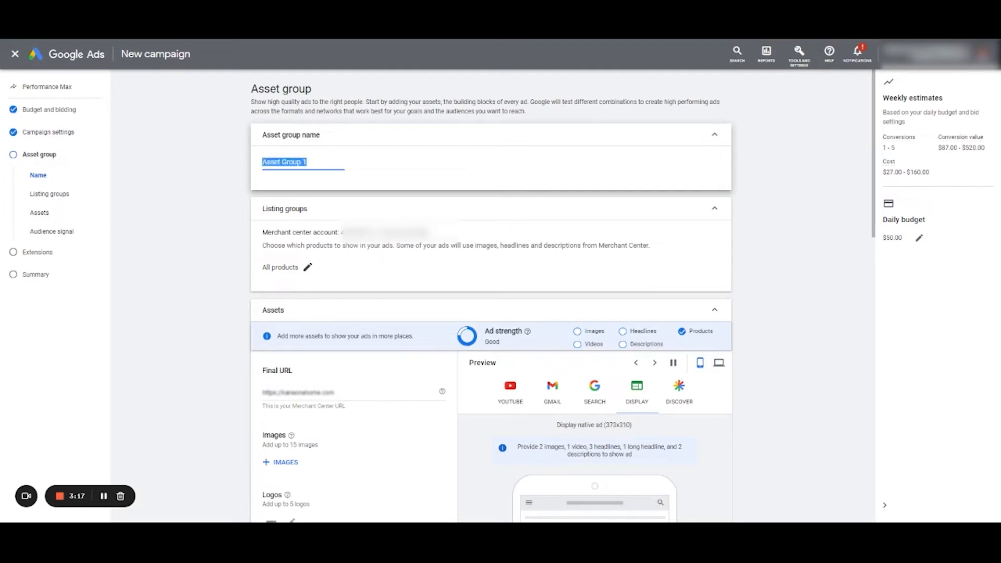
pyautogui.write('Wine Bo')
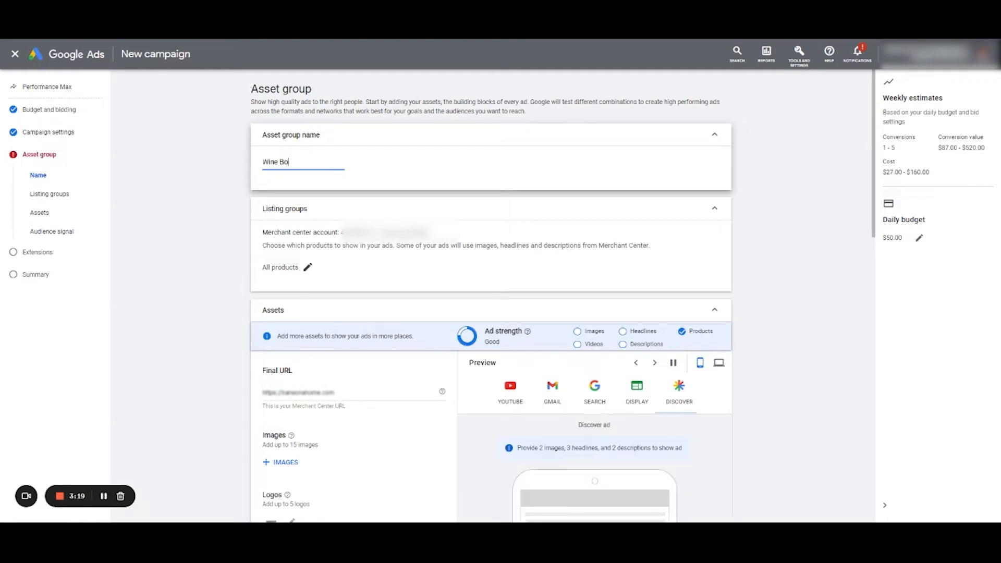
pyautogui.write('ttles_')
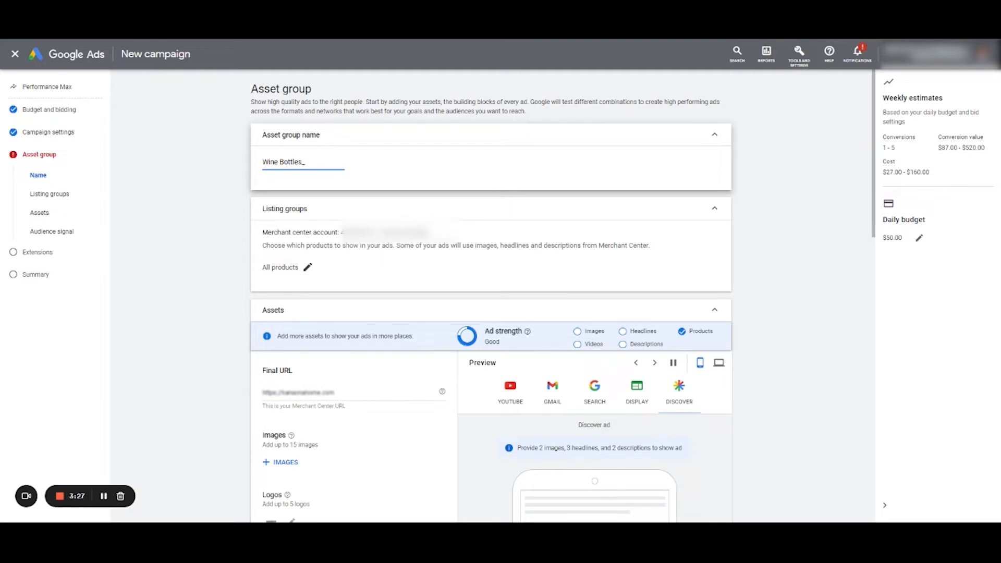
pyautogui.write('A')
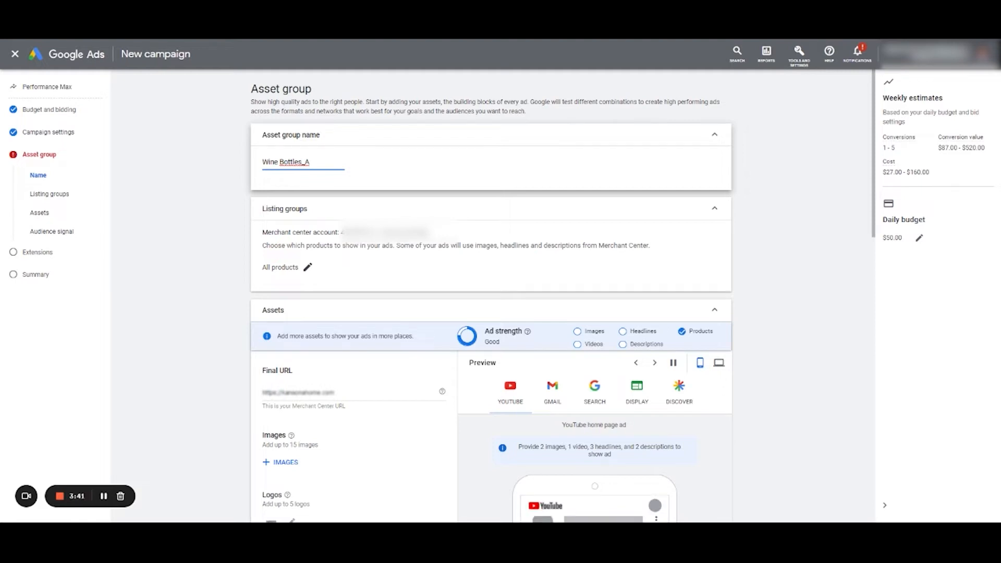
pyautogui.write('ll-Cr')
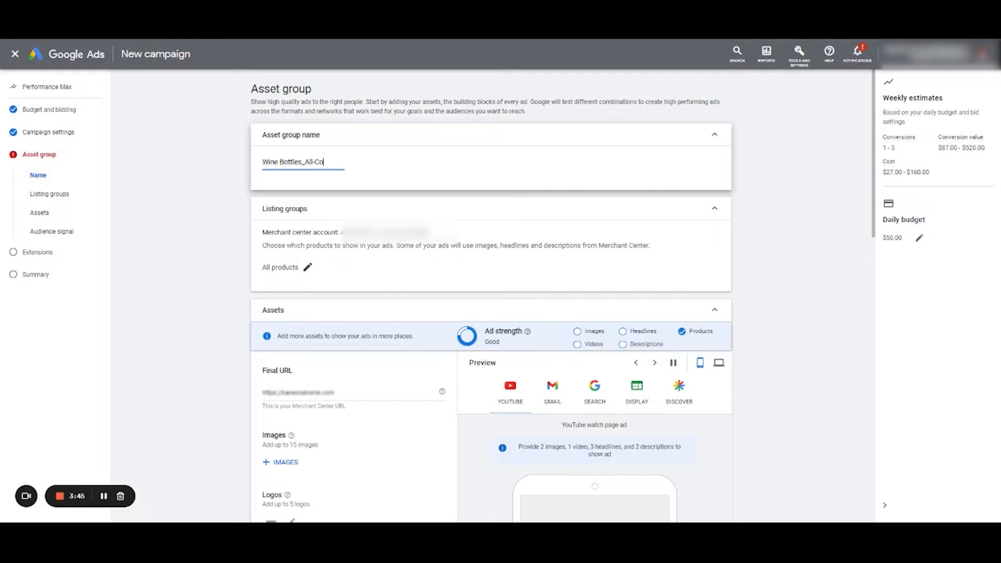
pyautogui.write('nverts +')
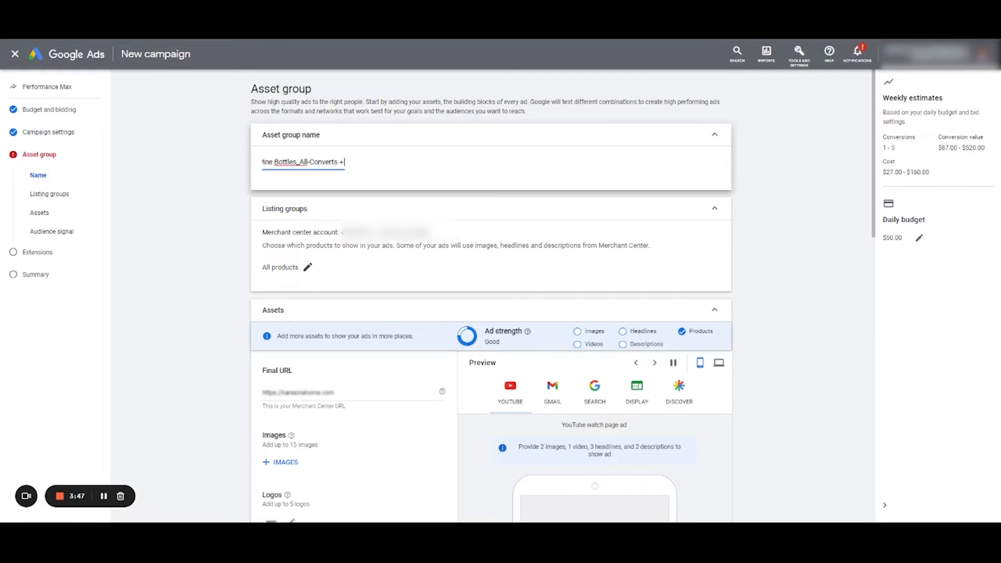
pyautogui.write(' Wine Affinity')
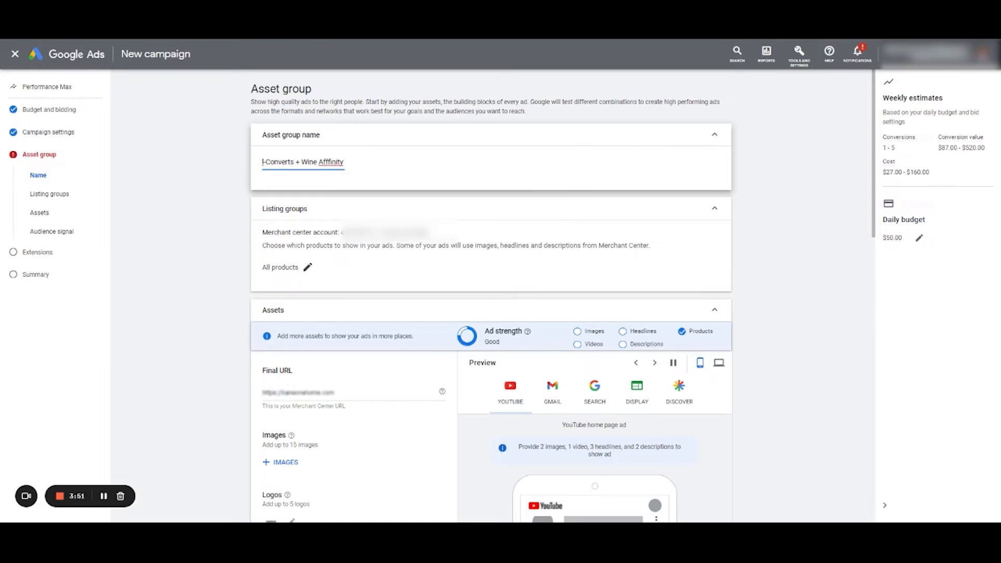
pyautogui.click(330, 171)
pyautogui.doubleClick(329, 162)
pyautogui.write('Affinity')
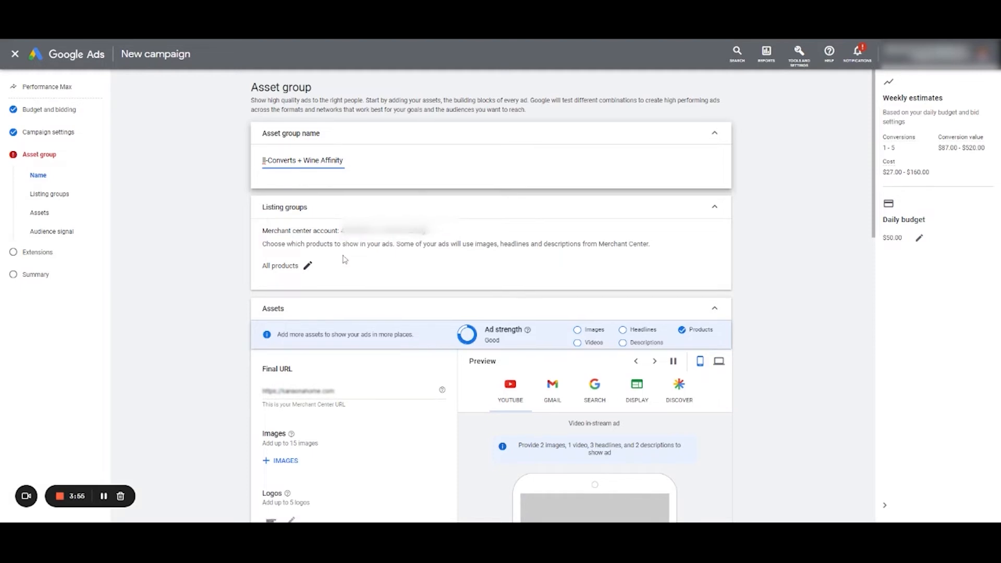
# - Limit the listing group to a selection of products by Item ID, include every product matching "wine", and save the selection
pyautogui.scroll(-1, 344, 259)
pyautogui.click(308, 215)
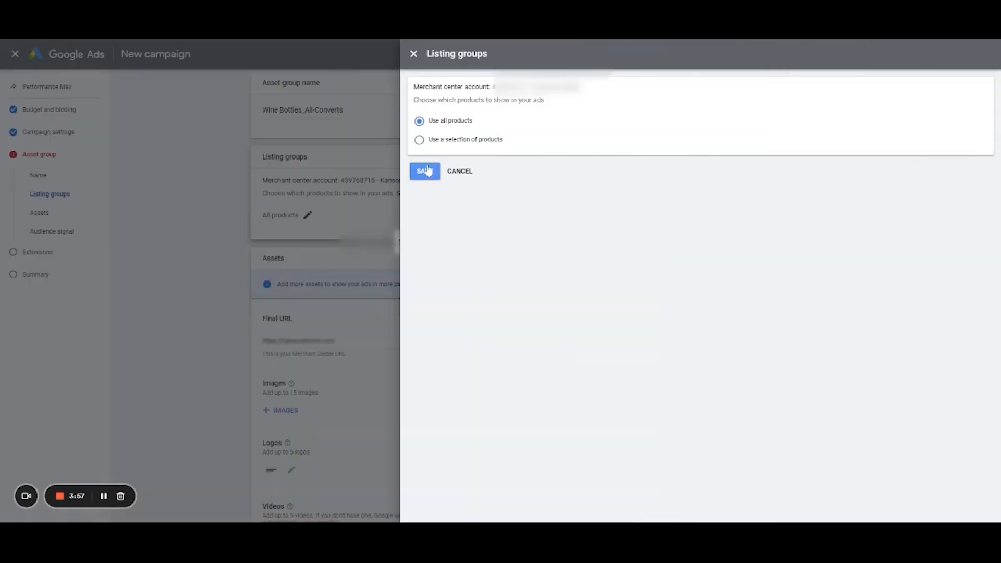
pyautogui.click(439, 141)
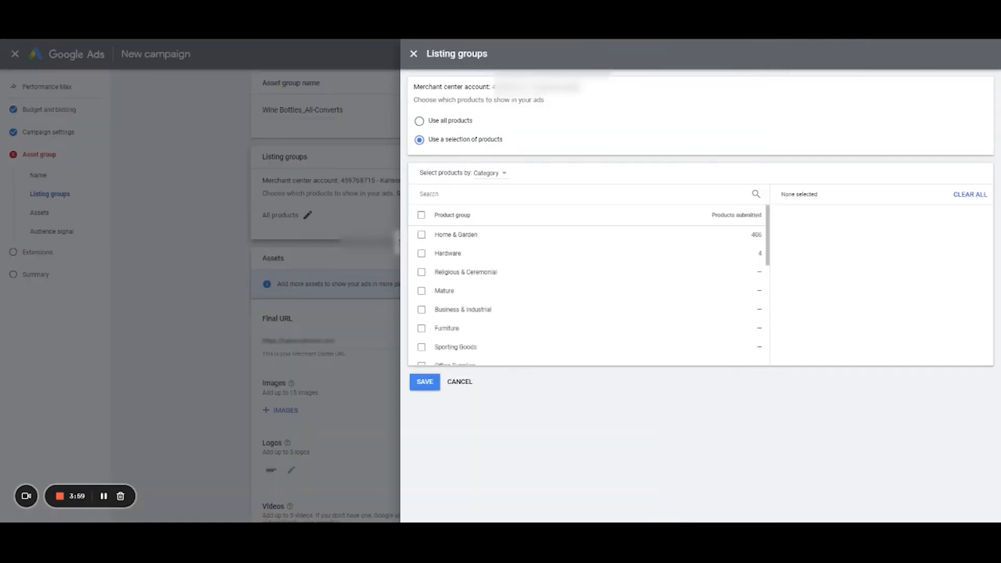
pyautogui.click(495, 175)
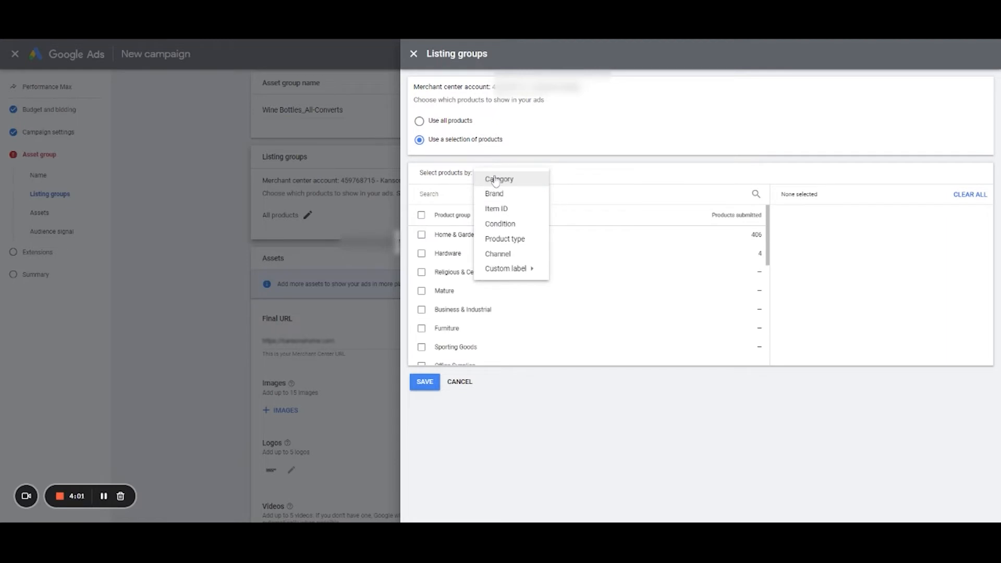
pyautogui.click(527, 213)
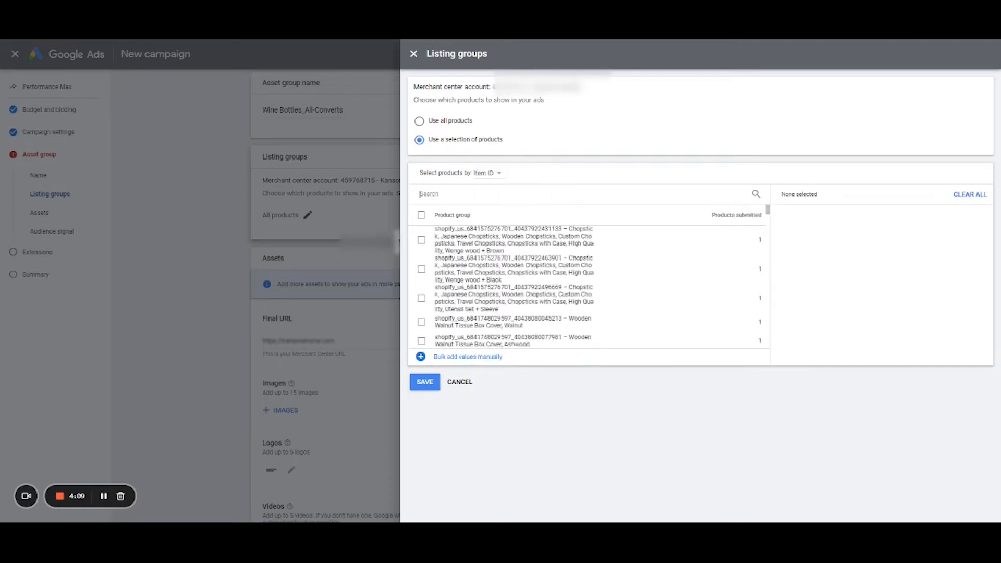
pyautogui.write('wine')
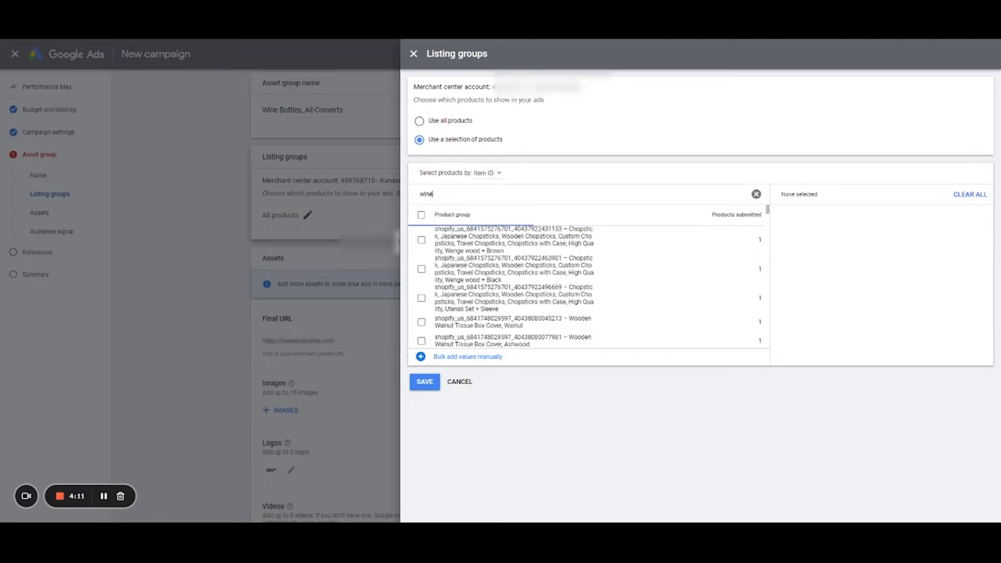
pyautogui.click(422, 214)
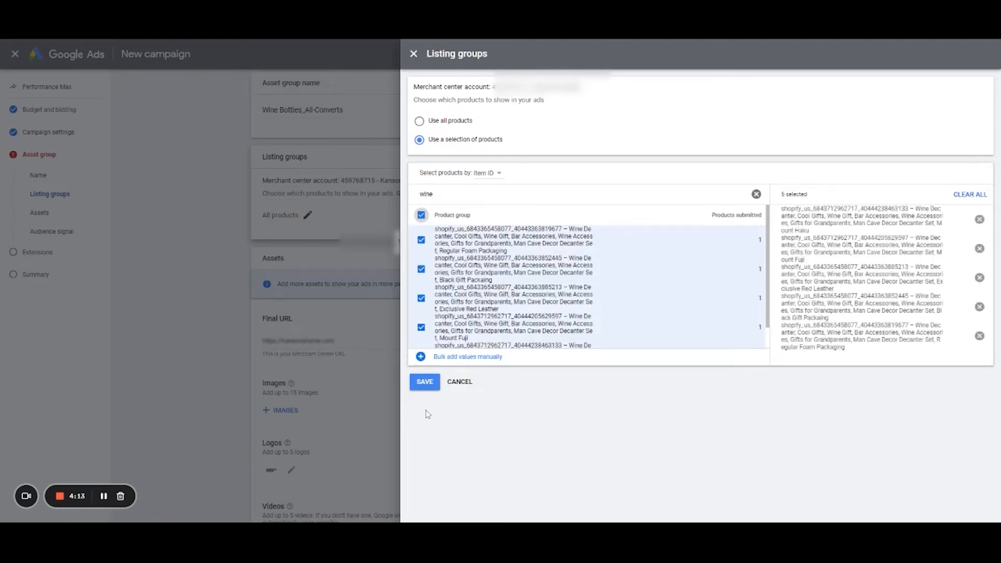
pyautogui.click(425, 382)
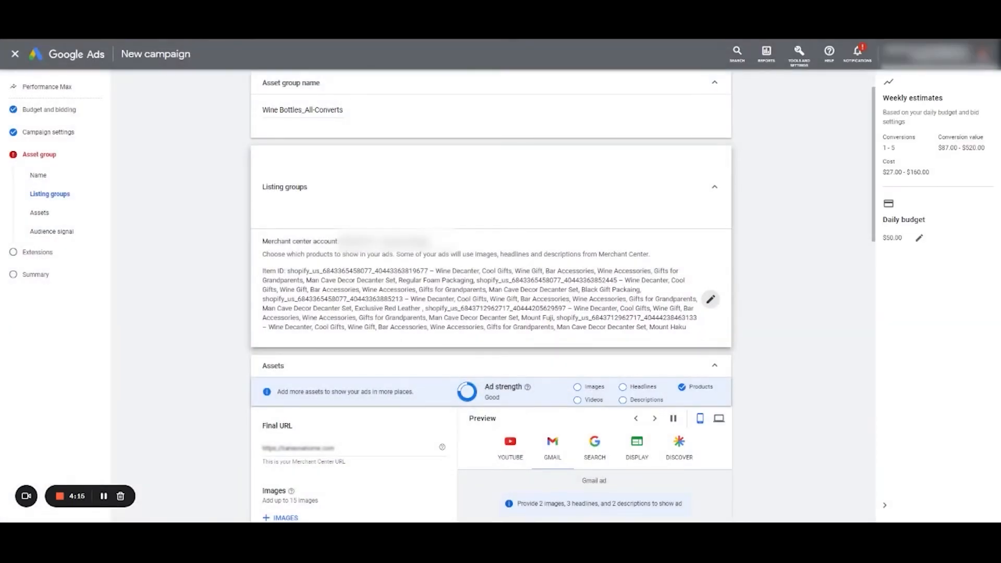
# - Add seven images from the asset library to the asset group, including two wine decanter photos, the living room and tea set, and save
pyautogui.scroll(-5, 313, 225)
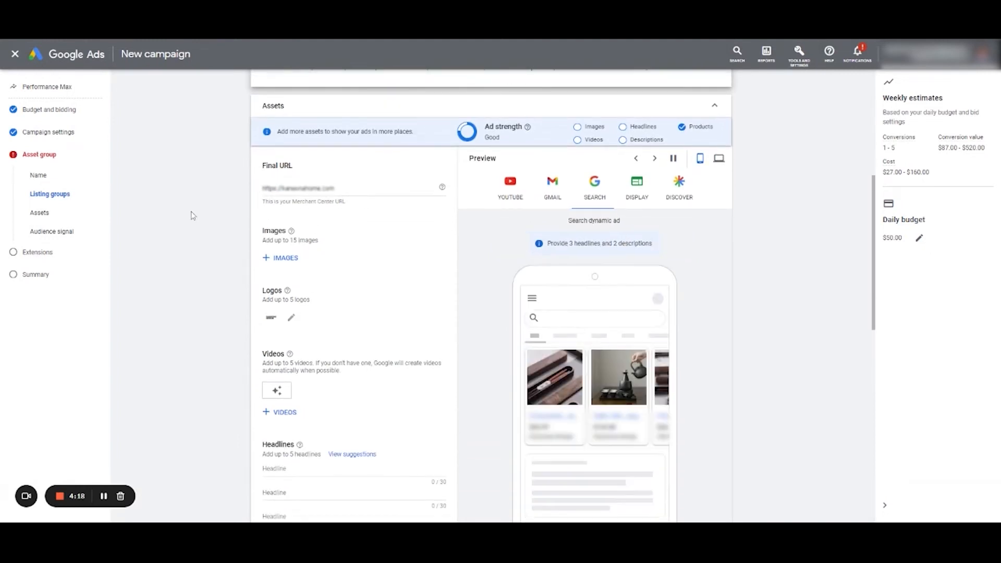
pyautogui.scroll(-3, 278, 190)
pyautogui.scroll(2, 313, 207)
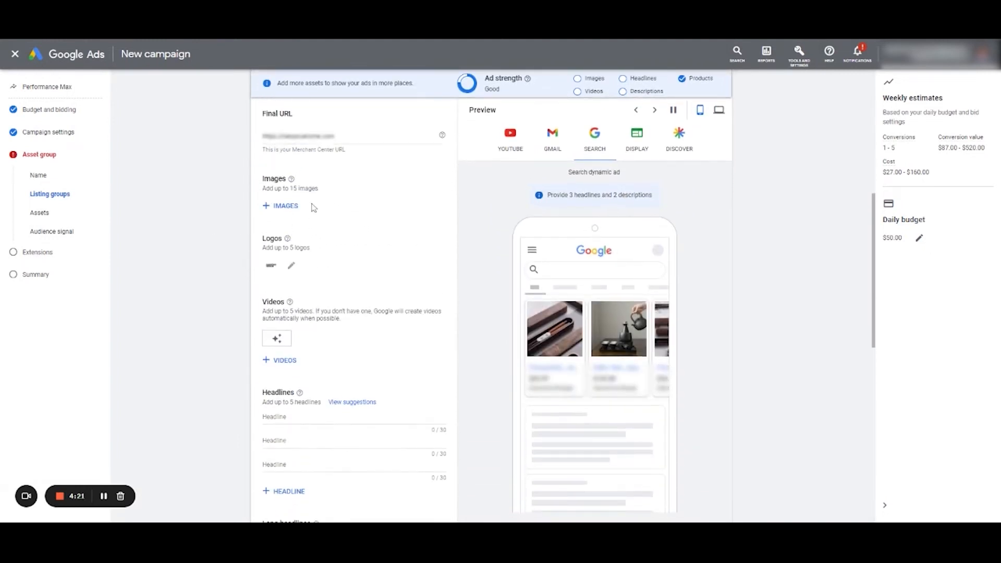
pyautogui.click(286, 206)
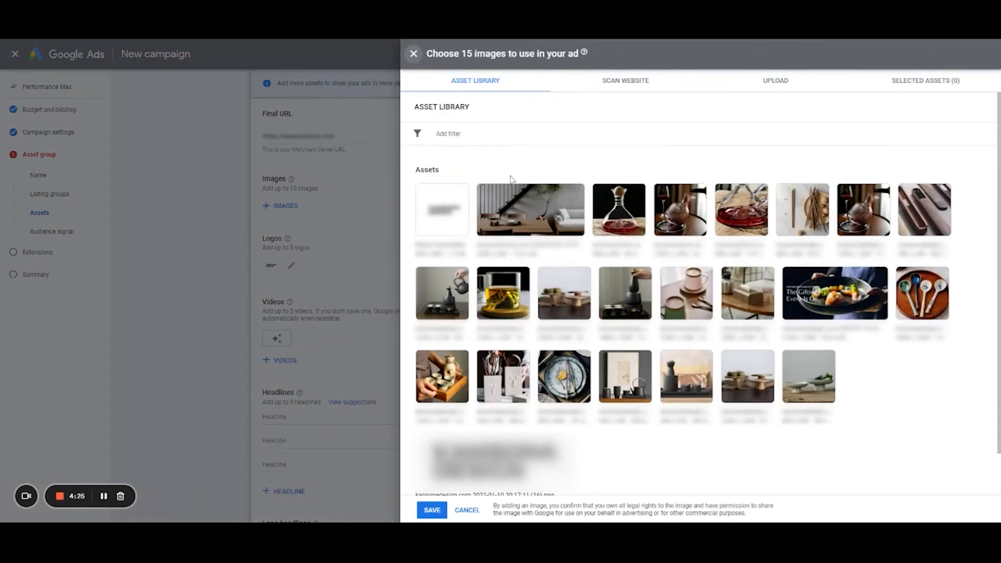
pyautogui.click(602, 194)
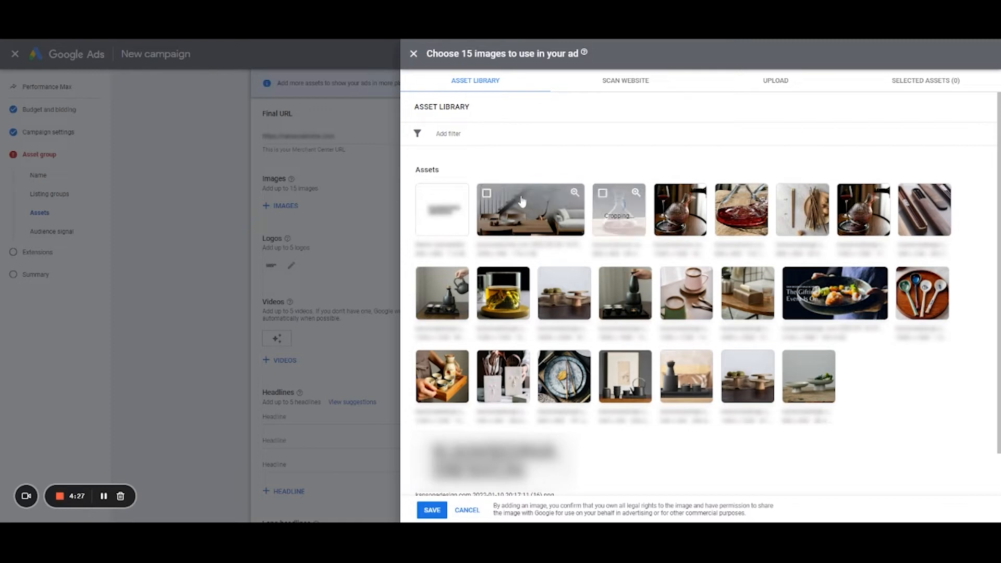
pyautogui.click(493, 196)
pyautogui.click(426, 278)
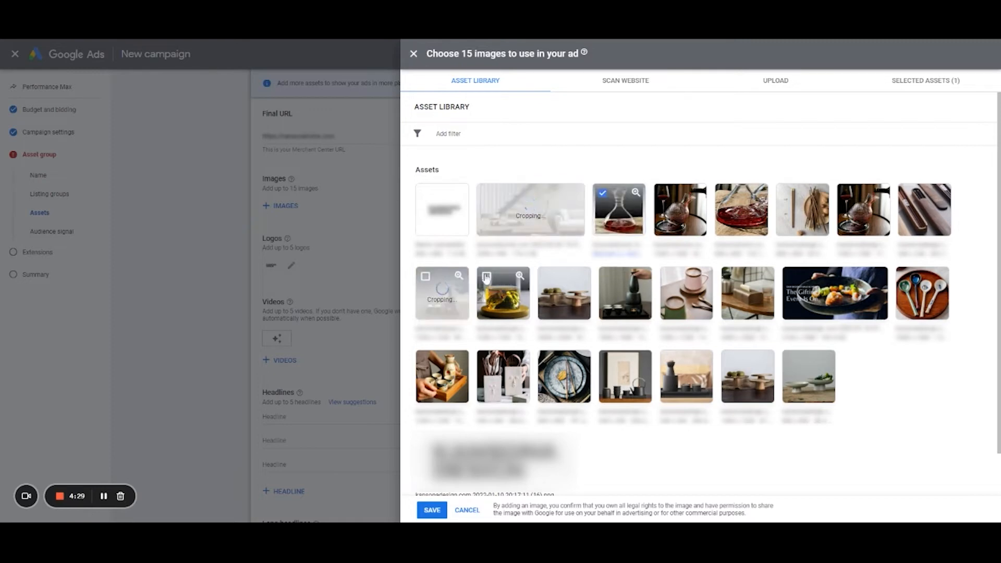
pyautogui.click(486, 276)
pyautogui.click(548, 276)
pyautogui.click(670, 200)
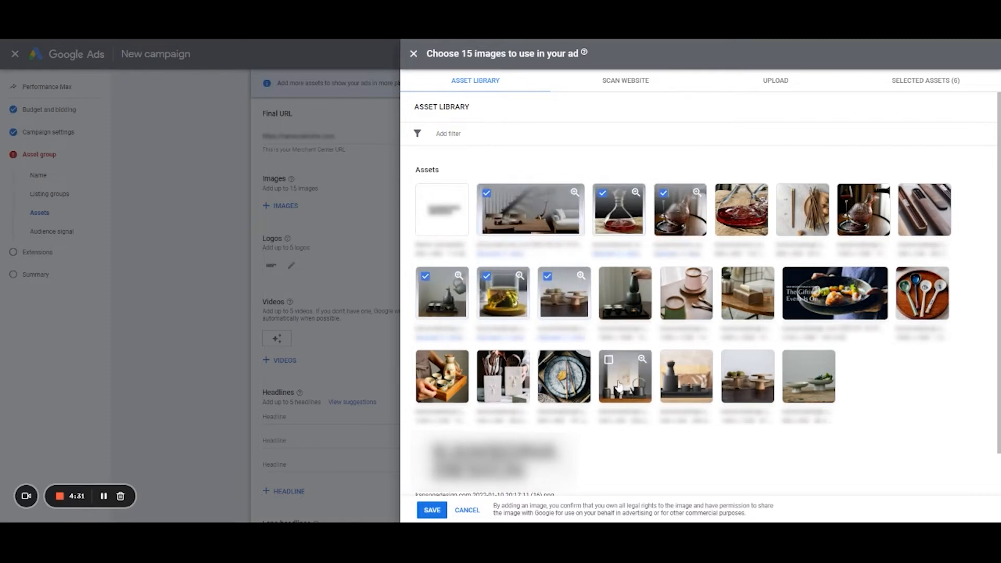
pyautogui.click(438, 374)
pyautogui.scroll(-2, 438, 375)
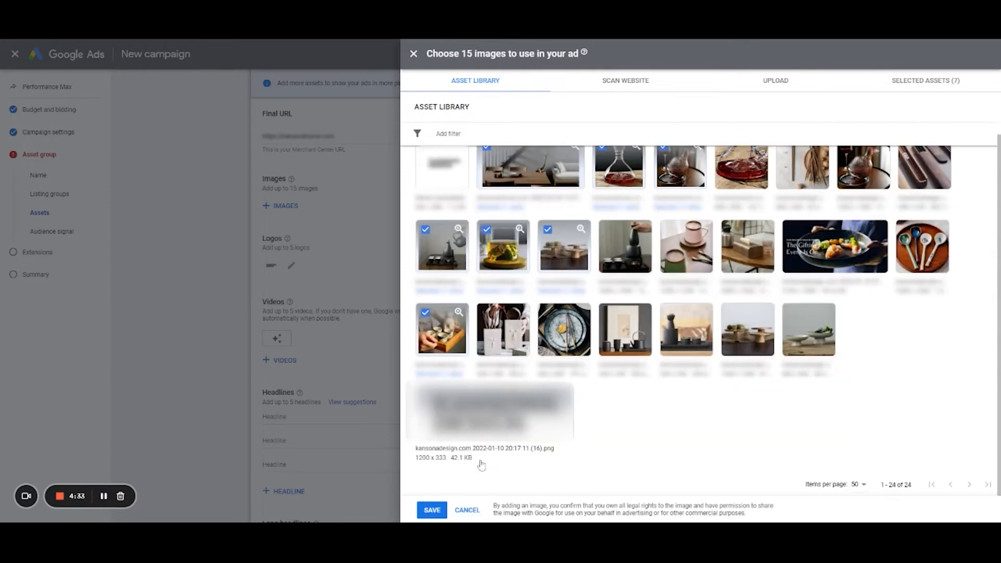
pyautogui.click(432, 510)
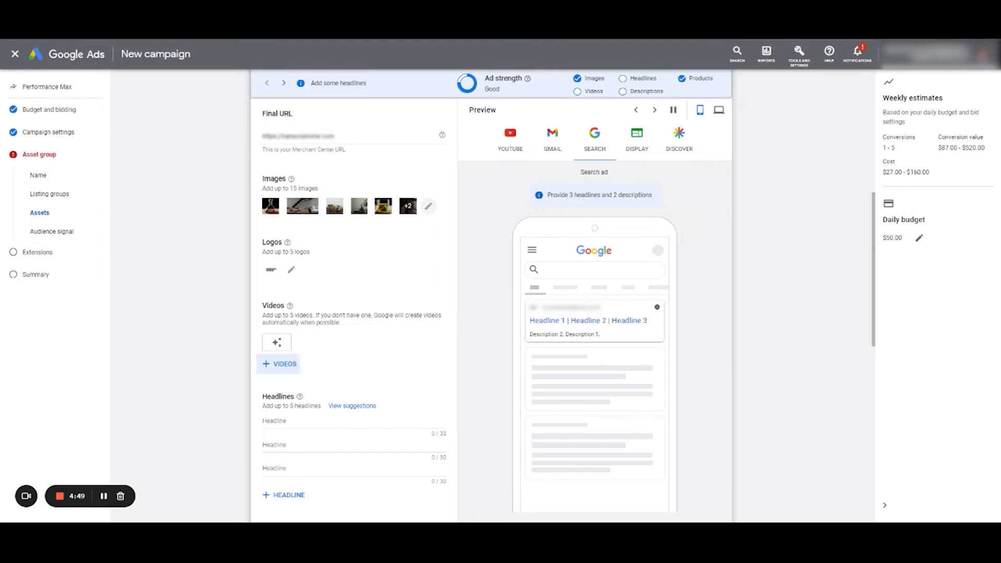
# - Fill the three headlines with the suggestions "Japanese Utensils", "Dinner Plates + Bowls" and "Minimalistic Designs"
pyautogui.scroll(-2, 219, 363)
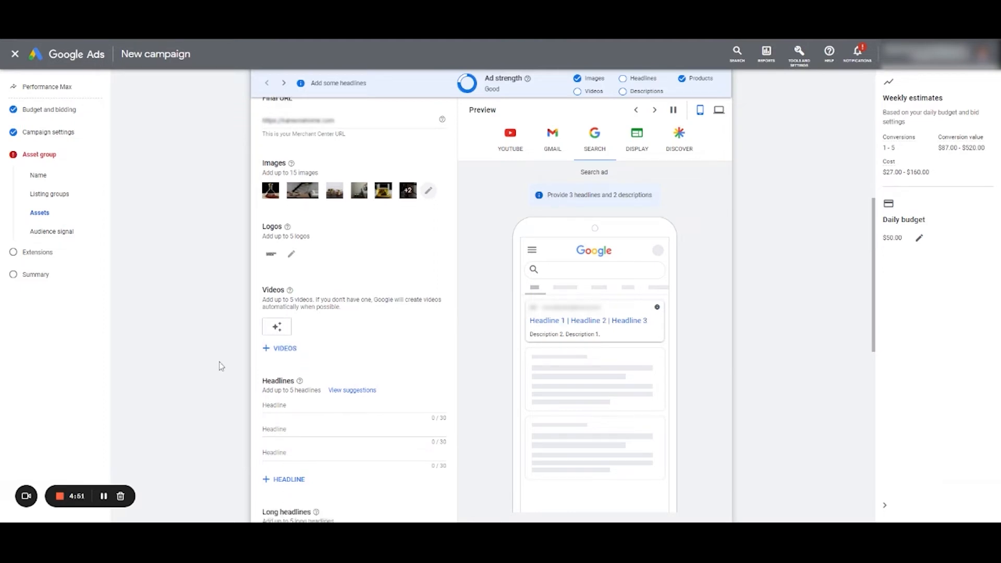
pyautogui.click(262, 317)
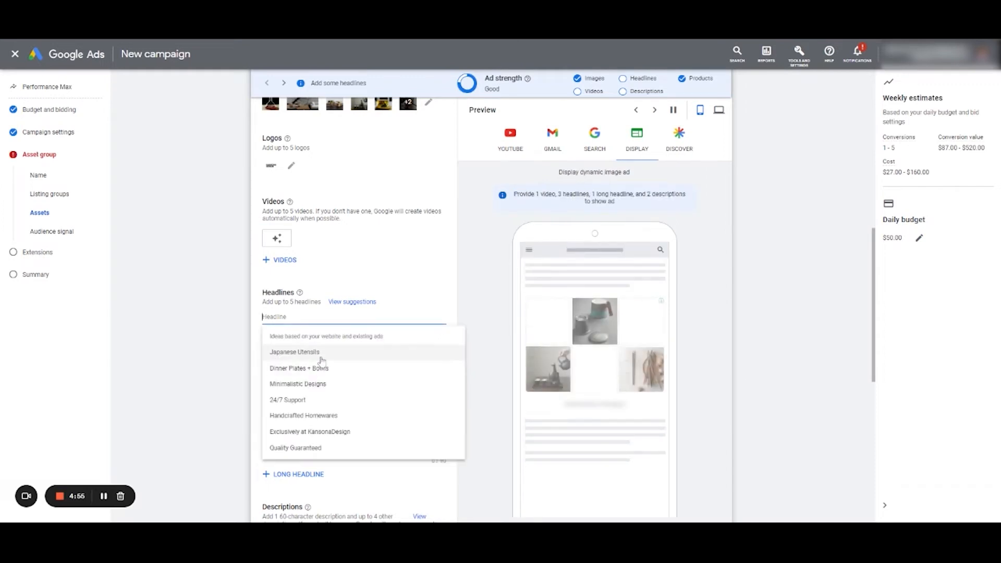
pyautogui.click(294, 352)
pyautogui.click(324, 347)
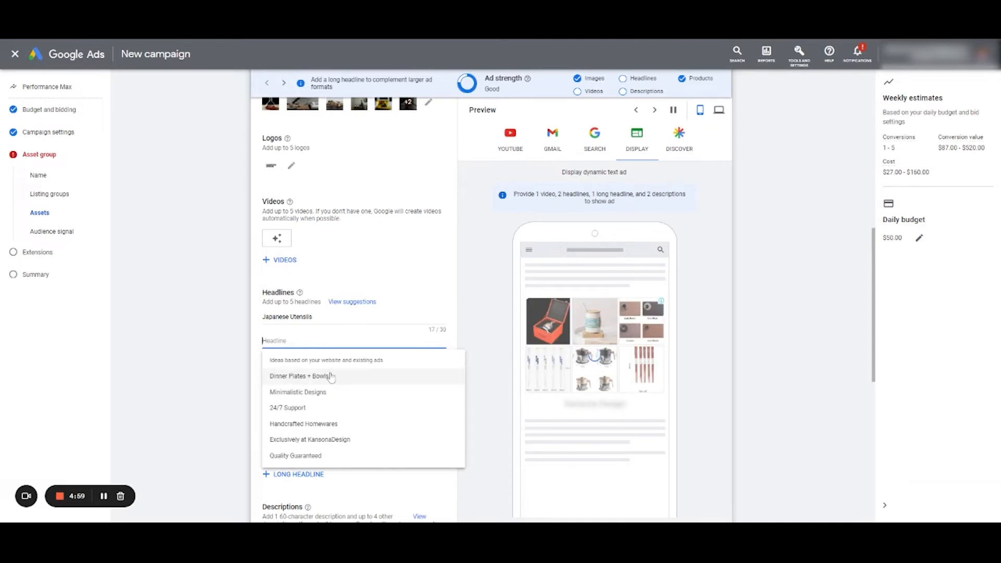
pyautogui.click(329, 376)
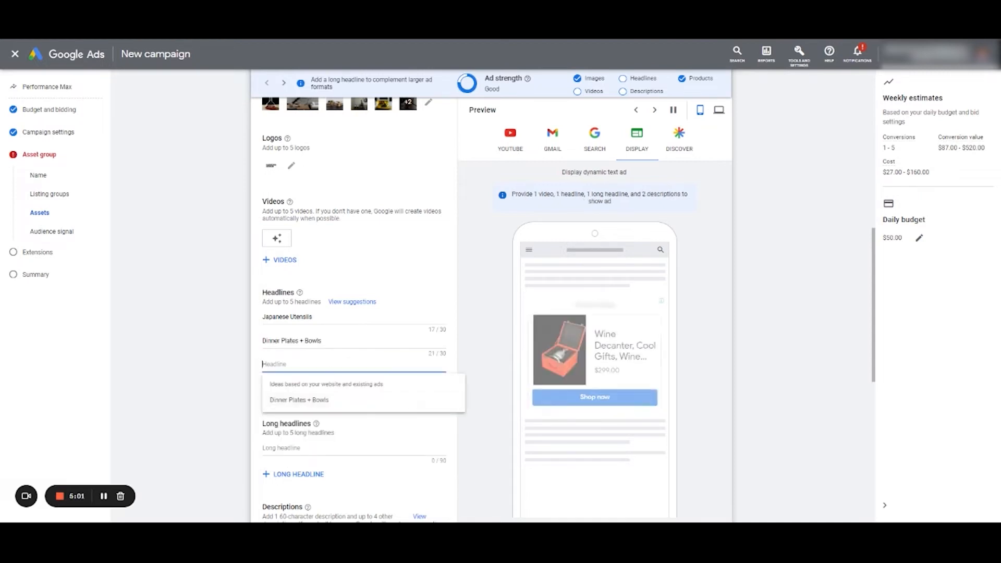
pyautogui.click(336, 400)
pyautogui.scroll(-1, 313, 411)
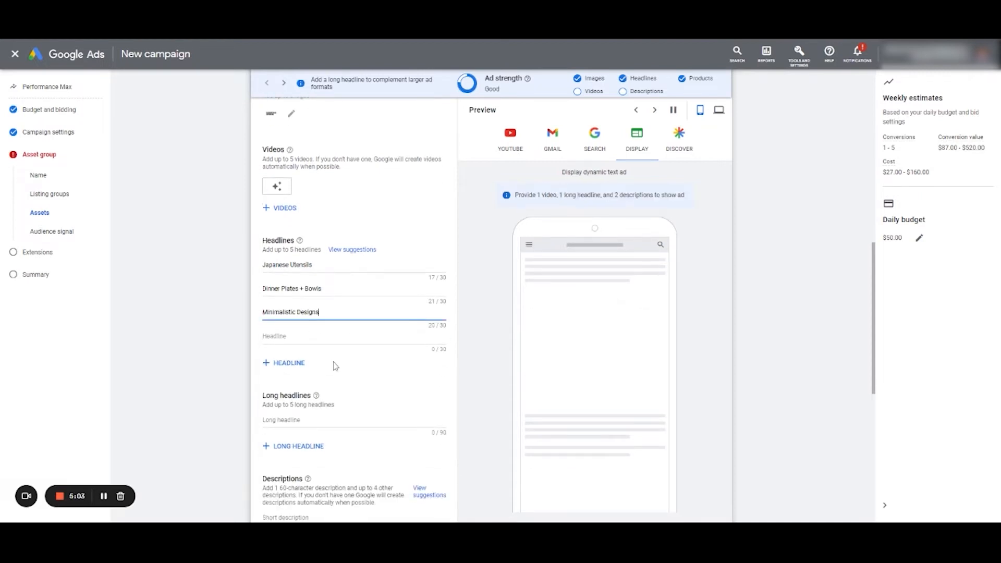
pyautogui.scroll(4, 242, 367)
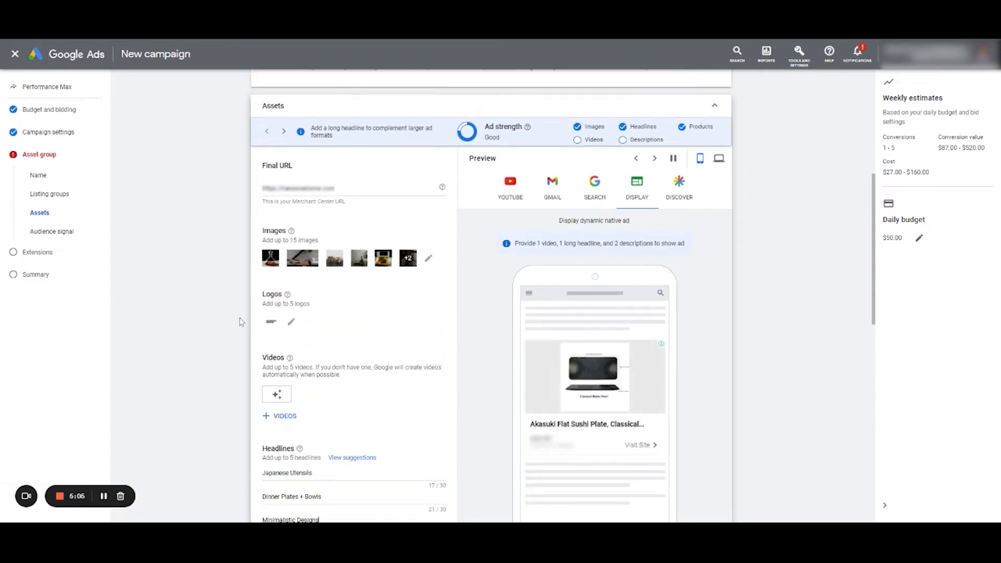
pyautogui.scroll(3, 241, 313)
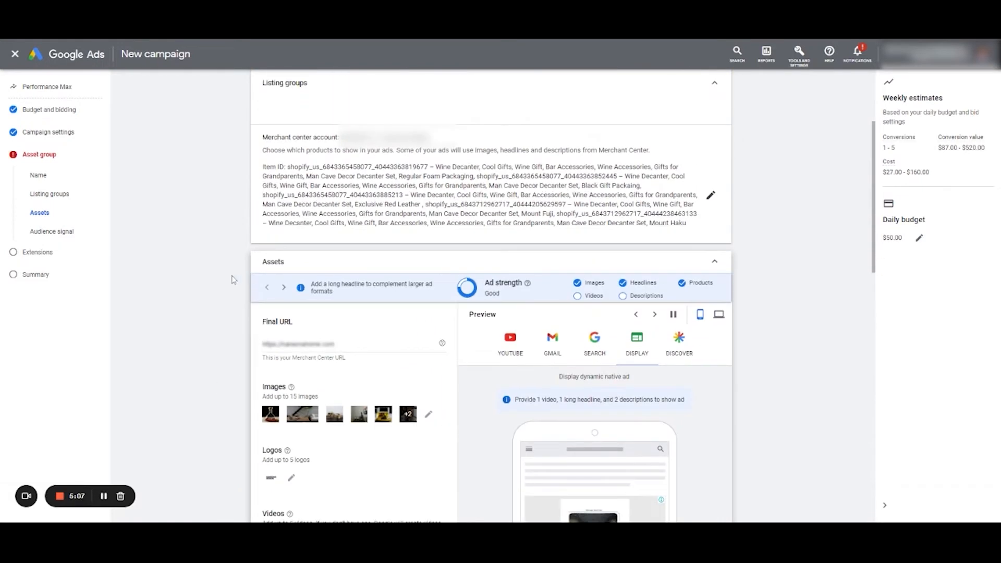
pyautogui.scroll(2, 232, 280)
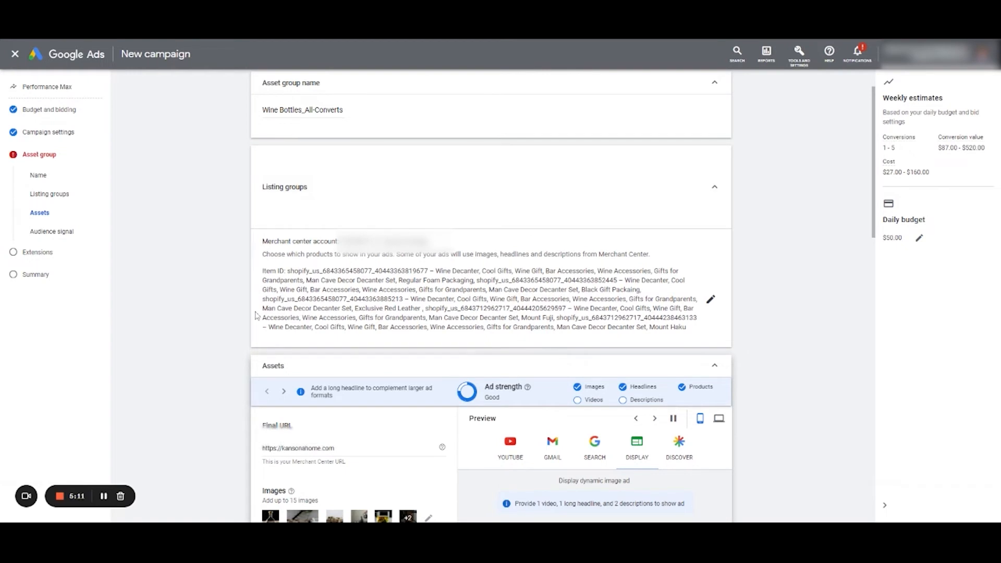
# - Use the suggestions "24/7 Support. Minimalistic Designs. Quality Guaranteed" as short description and "Shop For Unique Aesthetically Pleasing Home Furnishings & Decor" as description
pyautogui.scroll(-10, 256, 316)
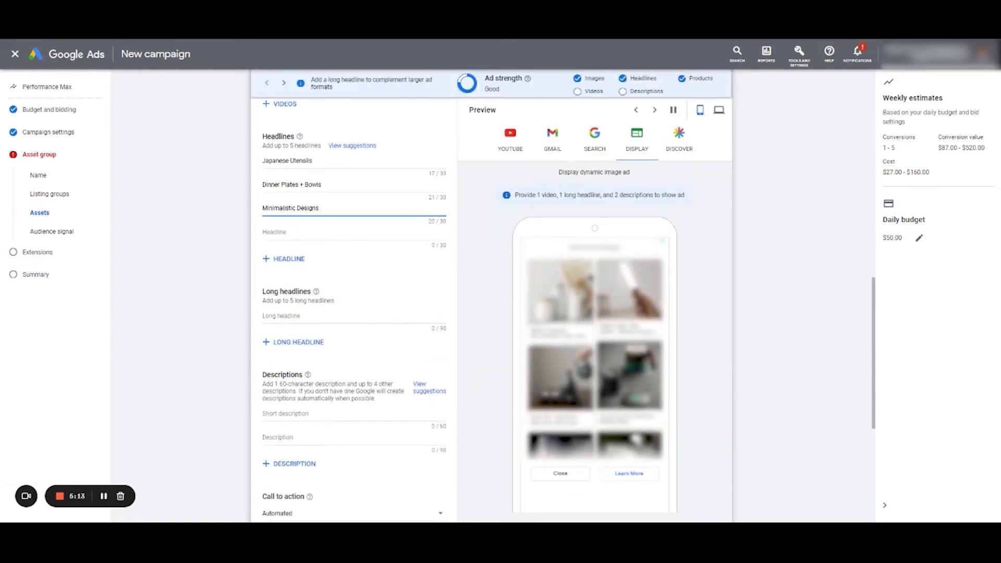
pyautogui.click(320, 323)
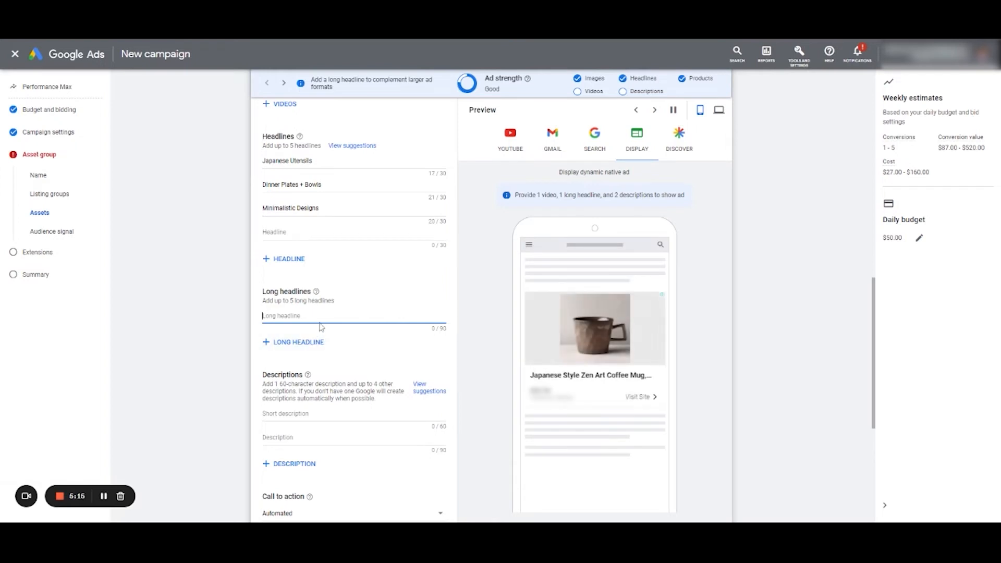
pyautogui.press('Tab')
pyautogui.press('Tab')
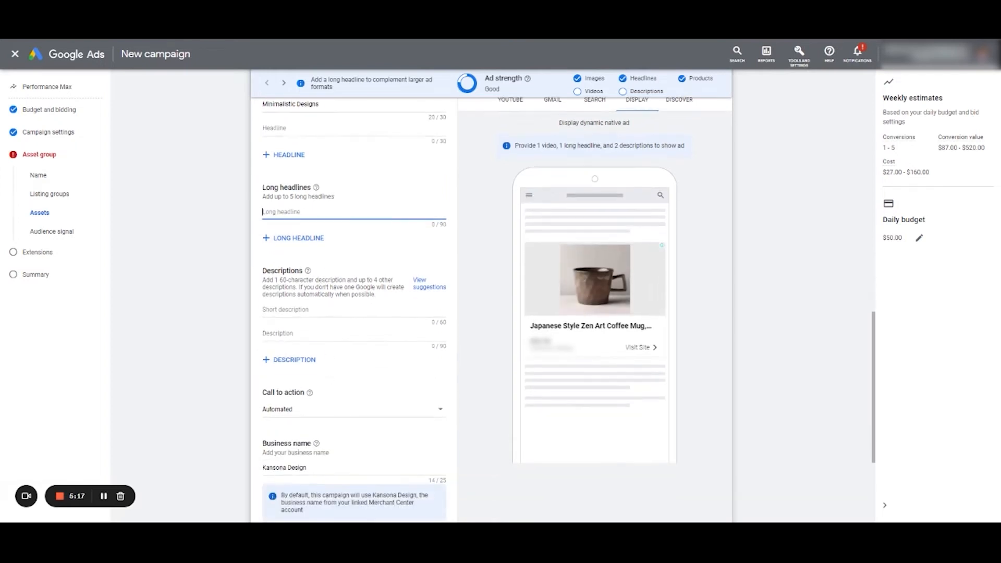
pyautogui.press('Tab')
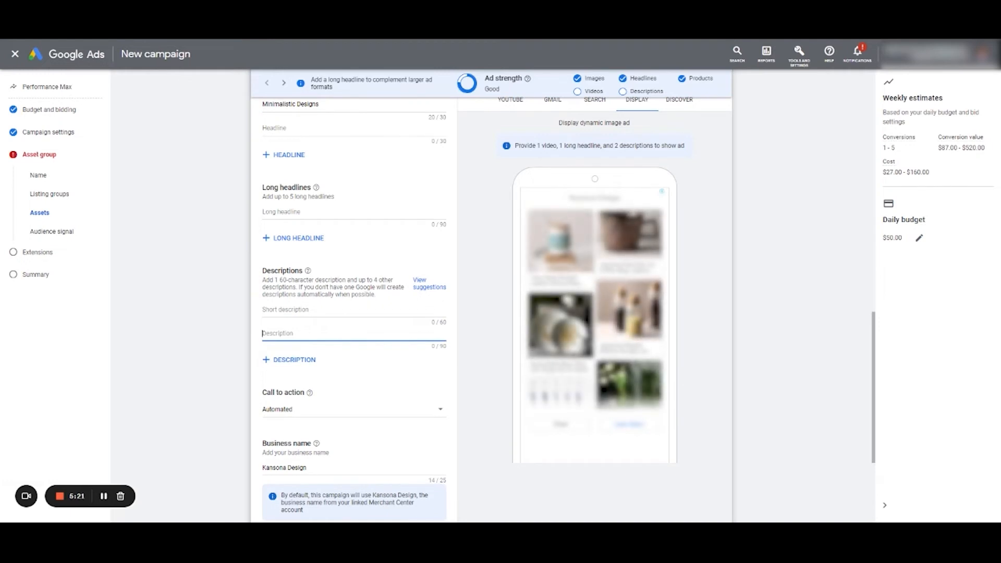
pyautogui.click(323, 312)
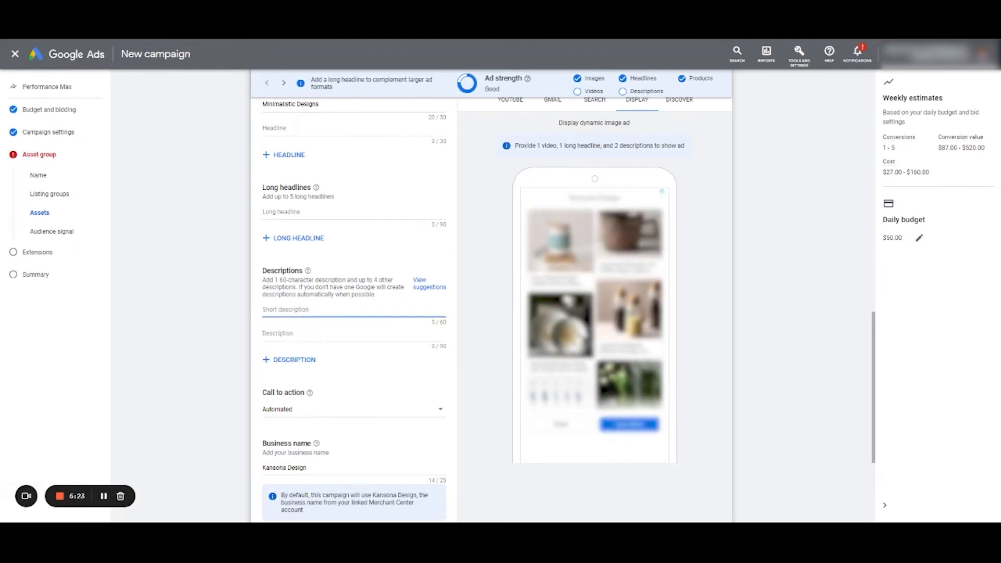
pyautogui.click(341, 343)
pyautogui.press('Tab')
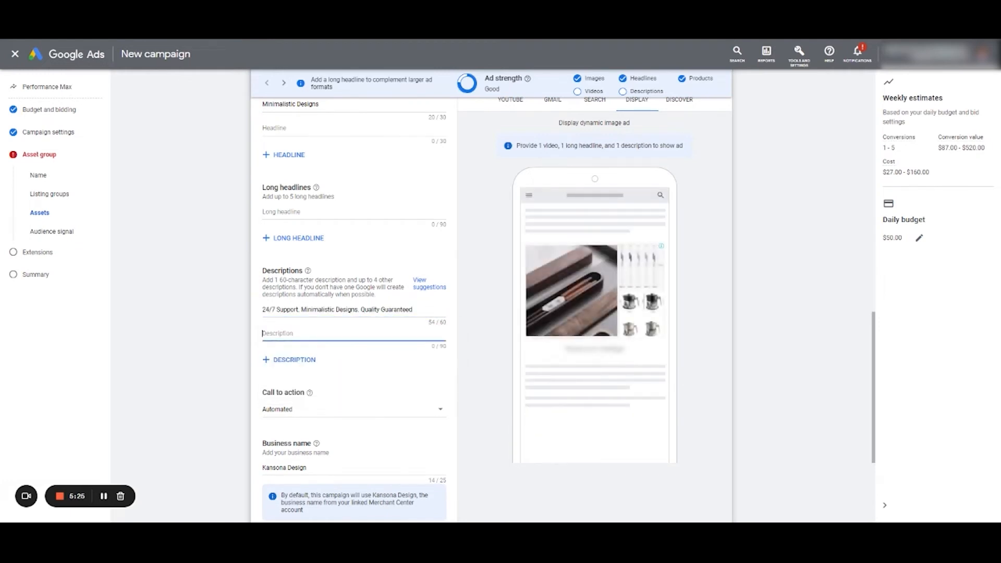
pyautogui.click(341, 369)
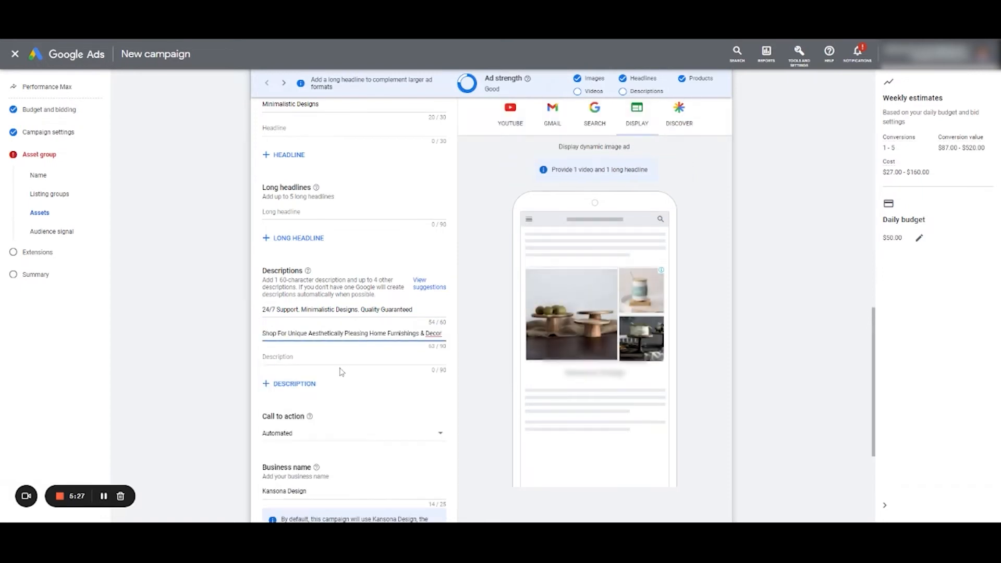
# - Add a third description from the suggestions and shorten it to "Shop For Unique Aesthetically Pleasing Home Furnishings"
pyautogui.click(341, 371)
pyautogui.click(342, 396)
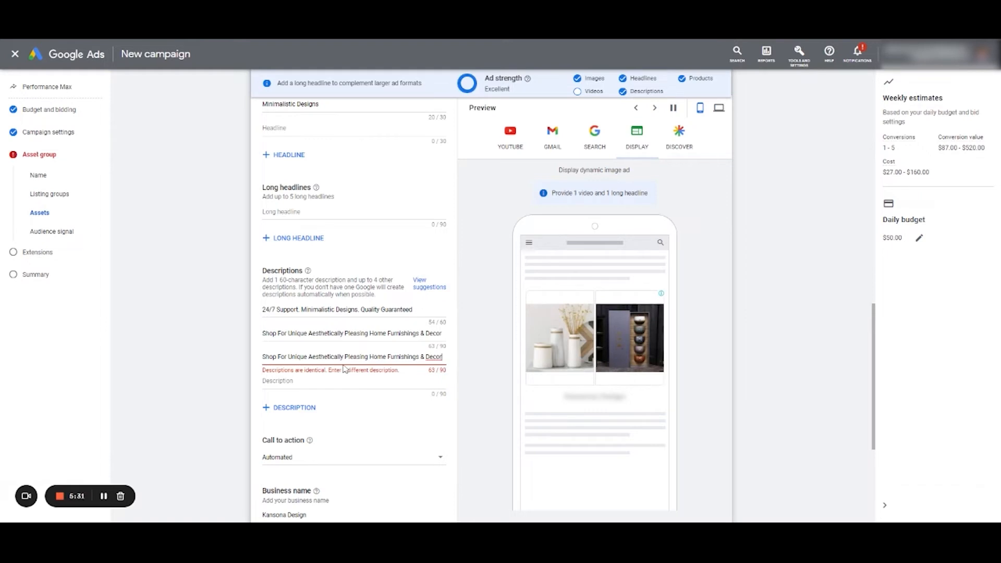
pyautogui.press('BackSpace')
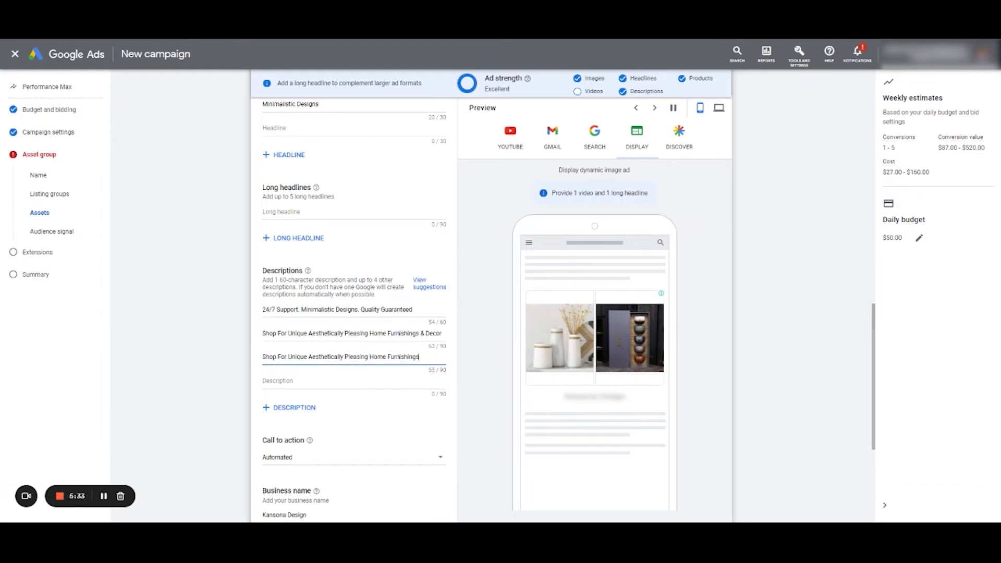
# - Copy the third description's text into the long headline, giving "Shop For Unique Aesthetically Pleasing Home Furnishings"
pyautogui.hotkey('ctrl', 'a')
pyautogui.hotkey('ctrl', 'c')
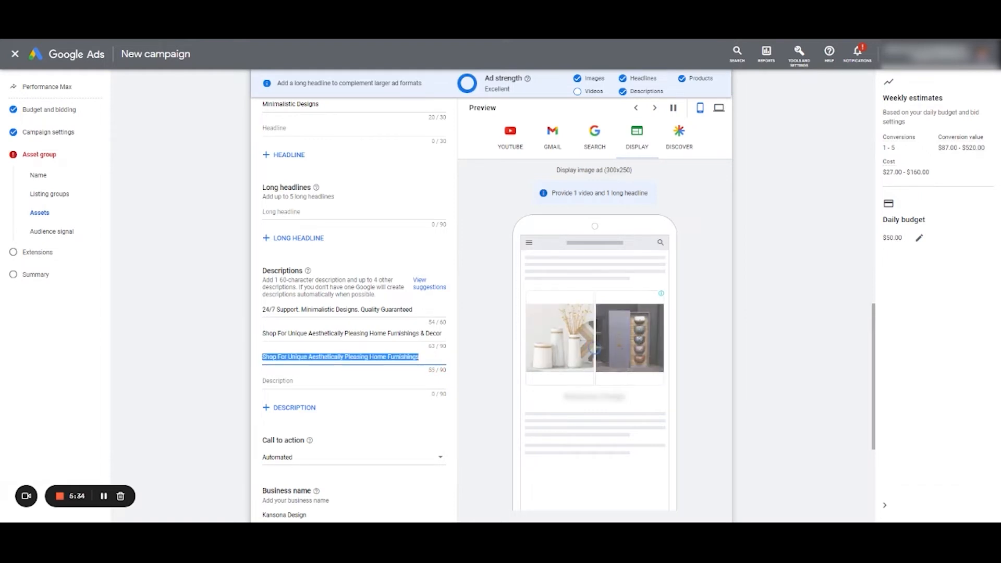
pyautogui.click(340, 219)
pyautogui.hotkey('ctrl', 'v')
# - Set the asset group's call to action to "Shop now"
pyautogui.scroll(-3, 224, 334)
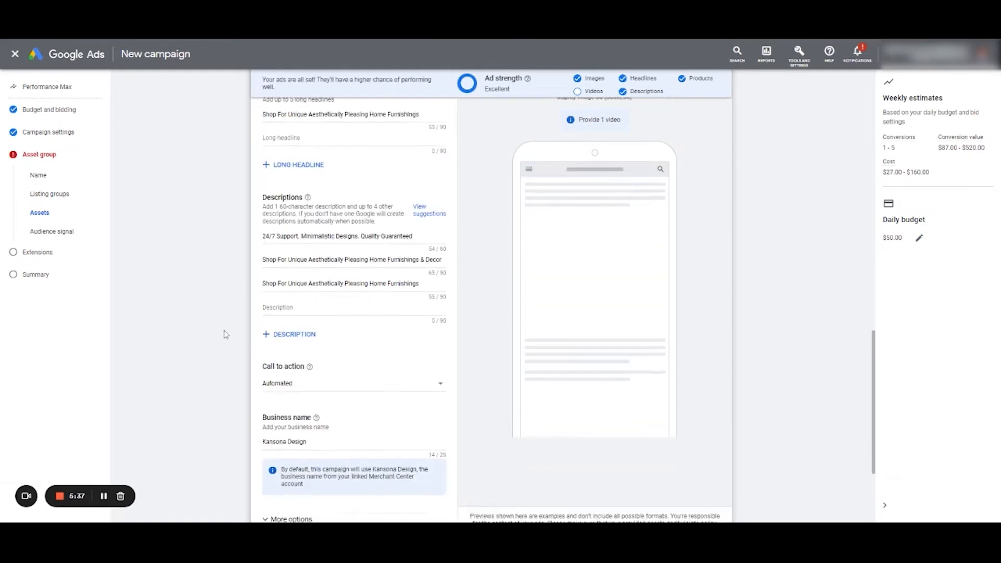
pyautogui.click(300, 326)
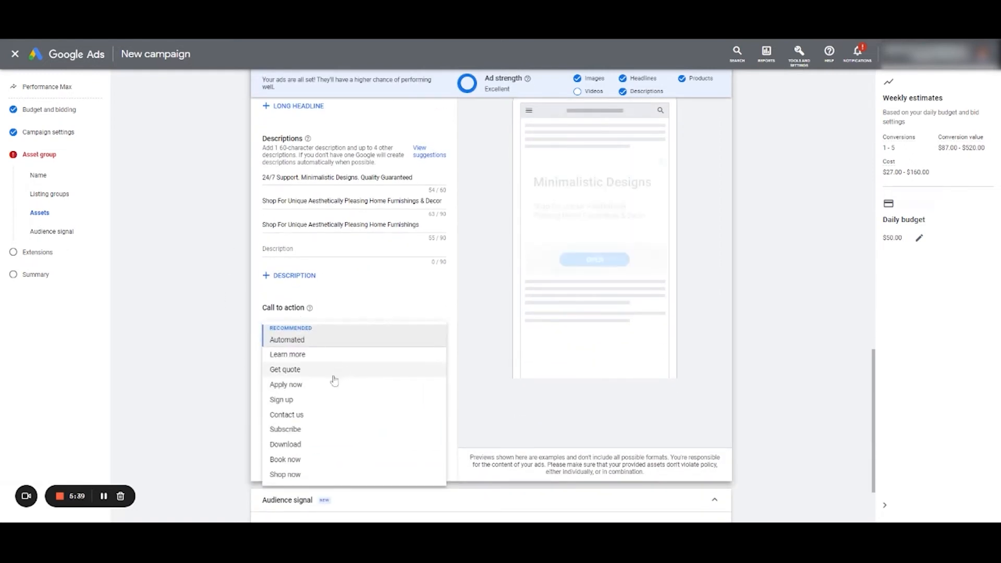
pyautogui.click(334, 476)
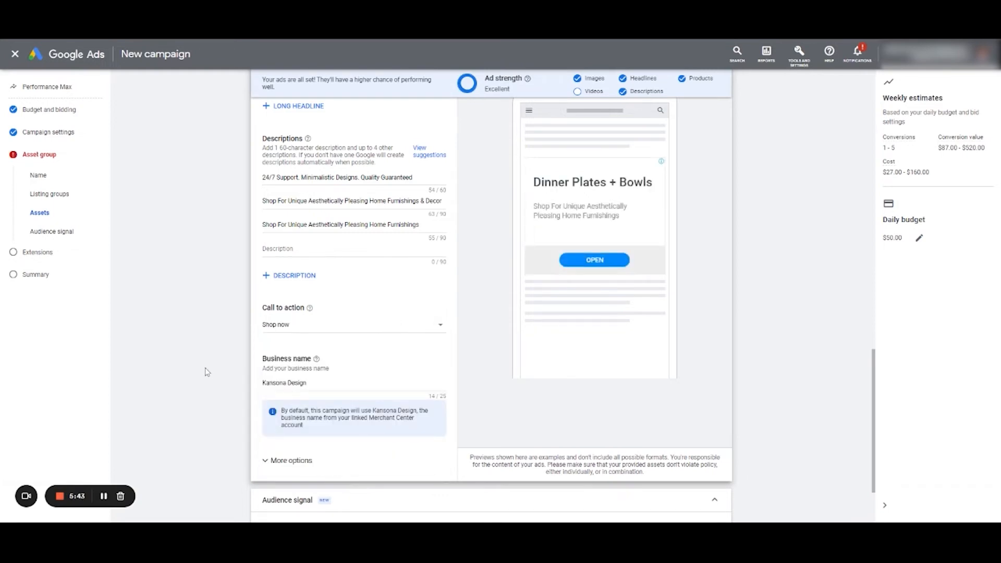
# - Preview the ad in the Gmail, Discover and Display formats, using the desktop view for Display
pyautogui.scroll(-2, 232, 372)
pyautogui.scroll(8, 182, 319)
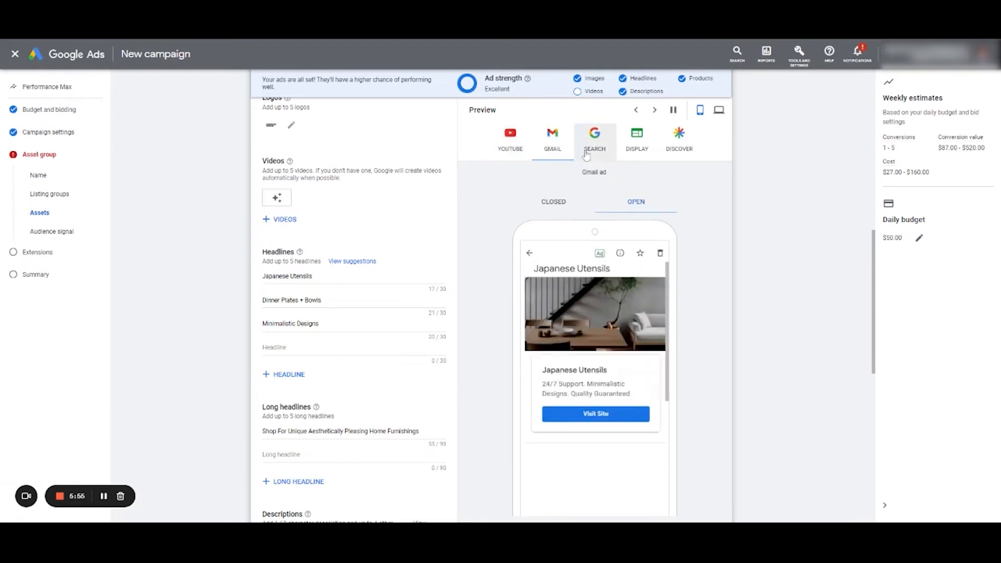
pyautogui.click(679, 146)
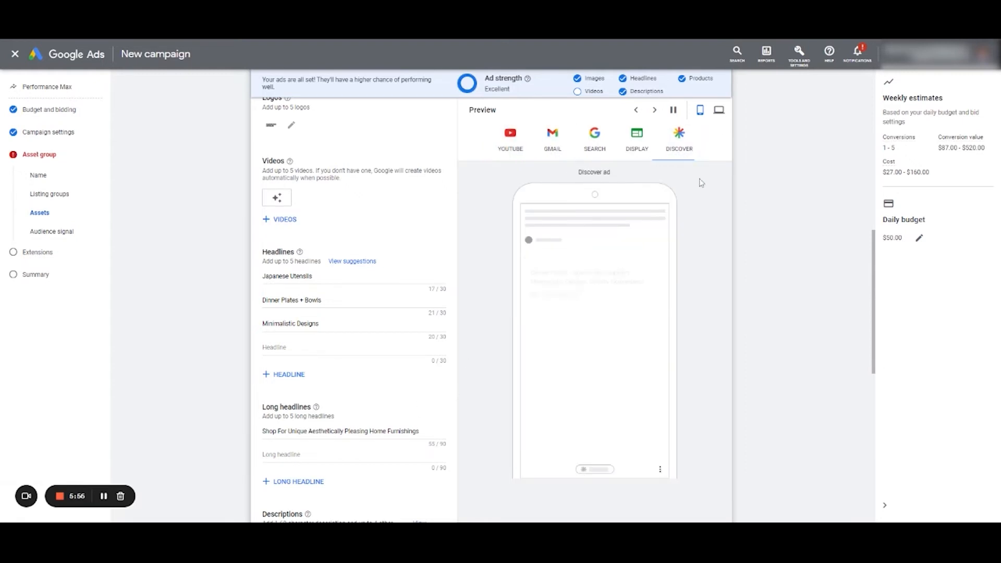
pyautogui.click(637, 140)
pyautogui.click(719, 110)
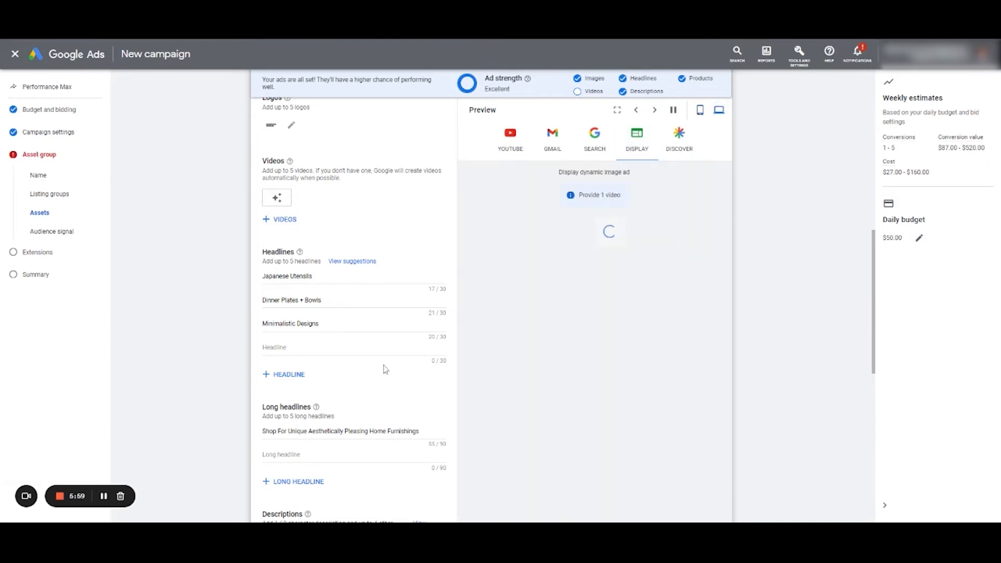
pyautogui.scroll(5, 382, 368)
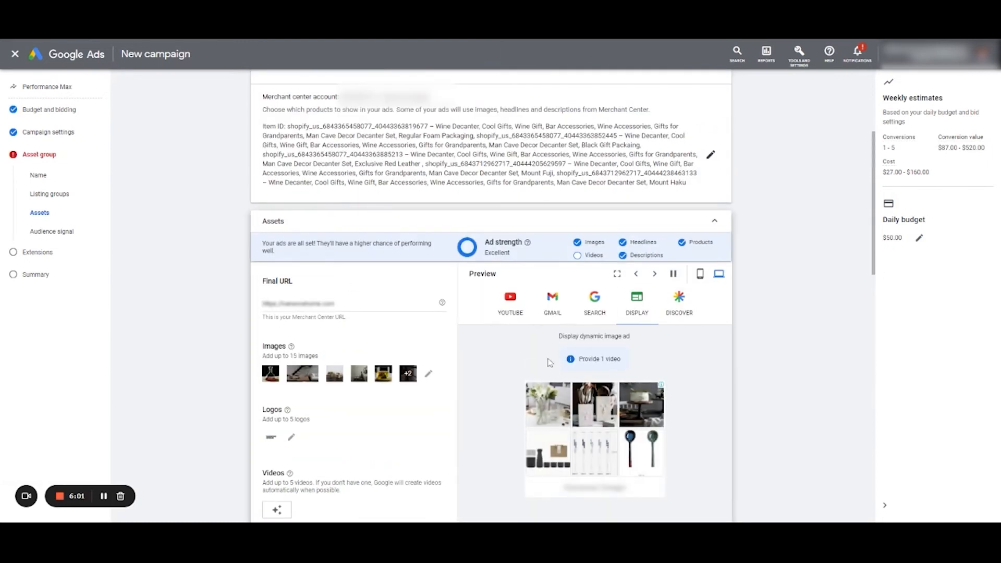
pyautogui.scroll(-10, 492, 405)
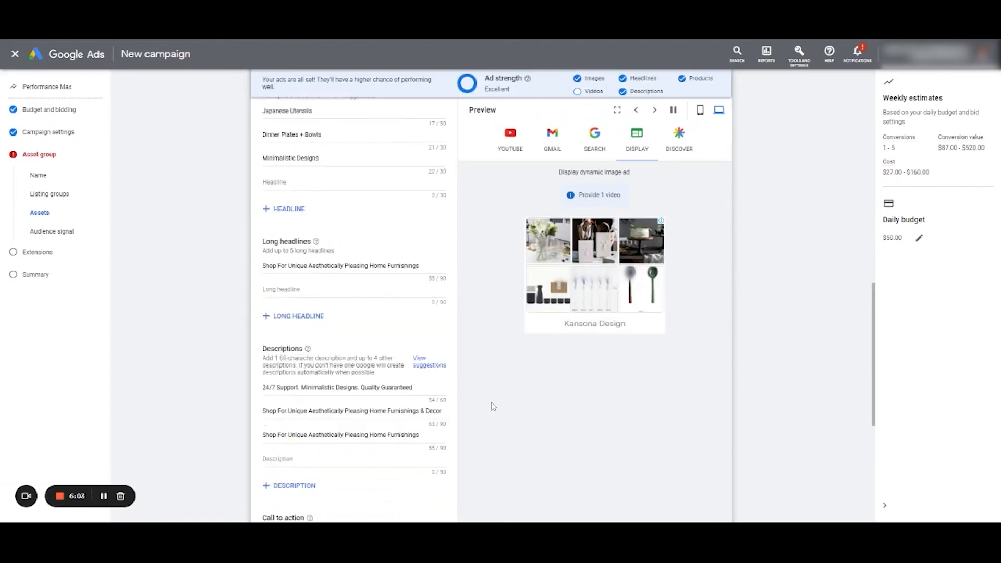
# - Open the saved audience "All Converter & Wine" for editing from the audience signal selection and inspect its "Wine Decanter" custom segment
pyautogui.click(315, 462)
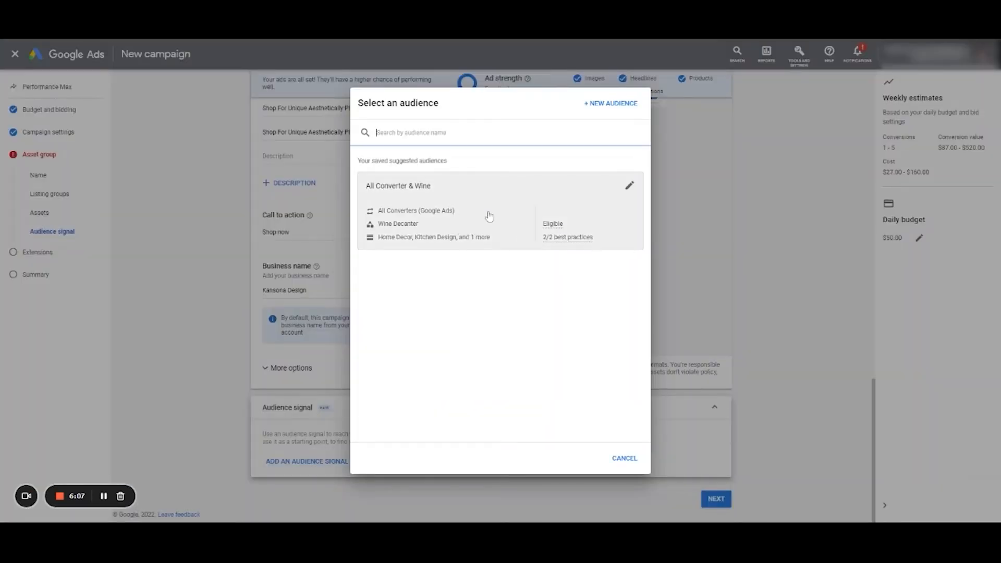
pyautogui.click(629, 185)
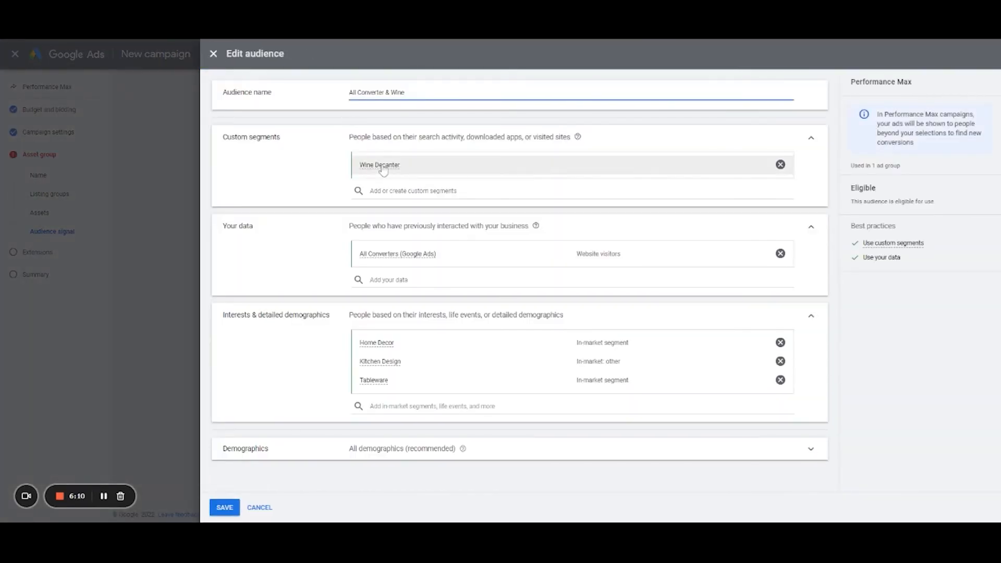
pyautogui.moveTo(369, 167)
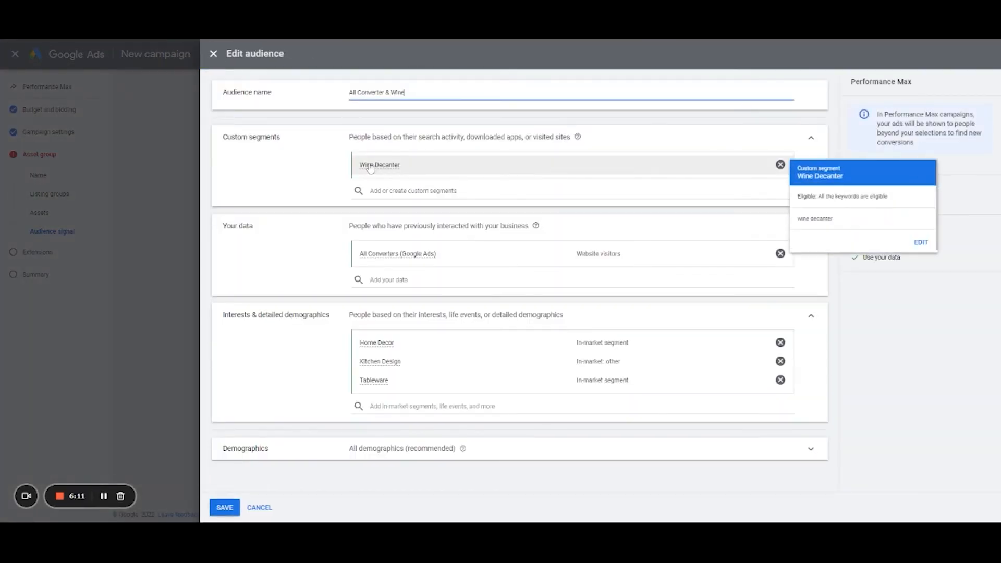
pyautogui.click(380, 174)
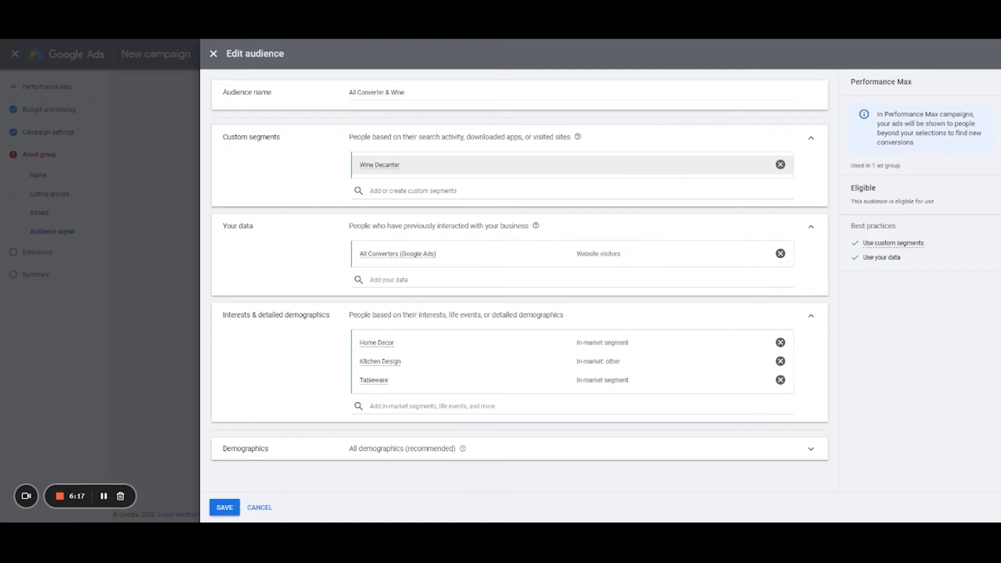
# - Start a new custom segment for the audience and name it "Wine Glasses"
pyautogui.click(411, 194)
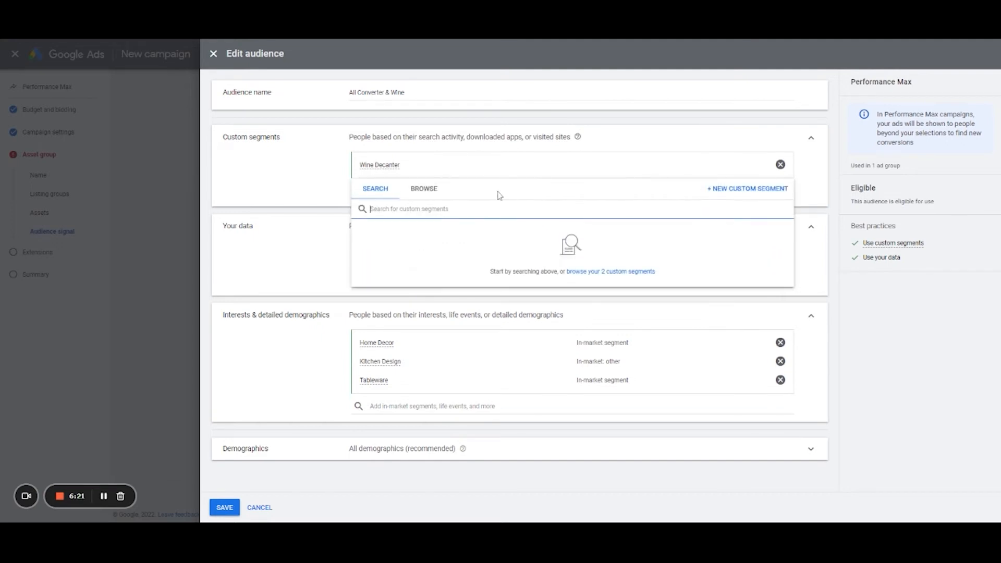
pyautogui.click(345, 190)
pyautogui.click(714, 192)
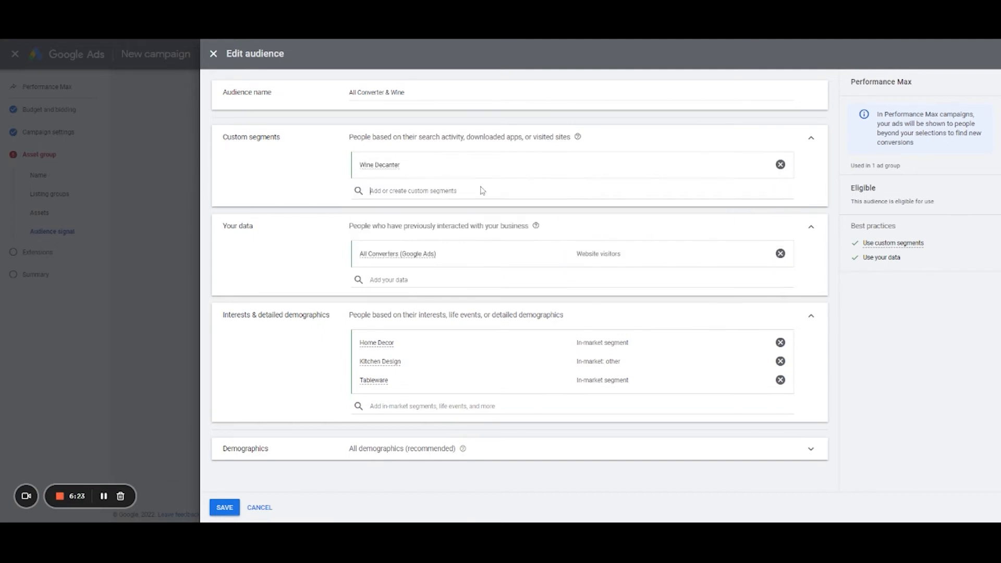
pyautogui.click(746, 189)
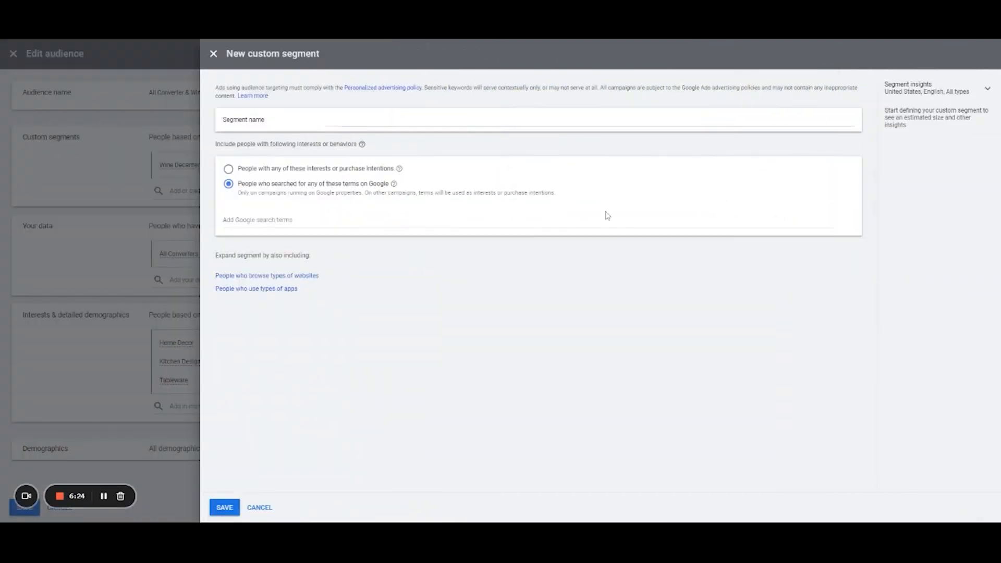
pyautogui.click(344, 128)
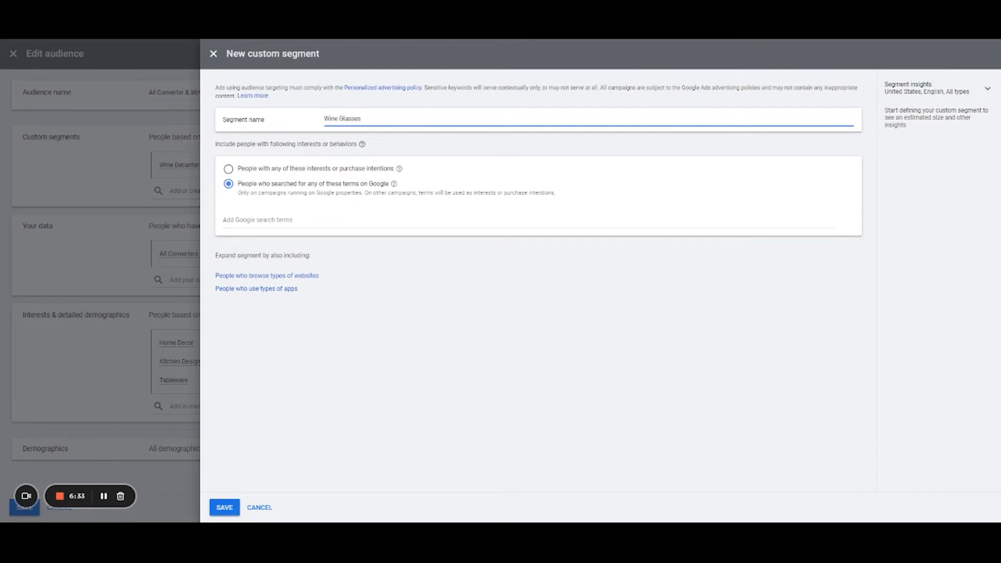
# - Add "wine glasses" as a Google search term to the custom segment and save the segment
pyautogui.click(309, 224)
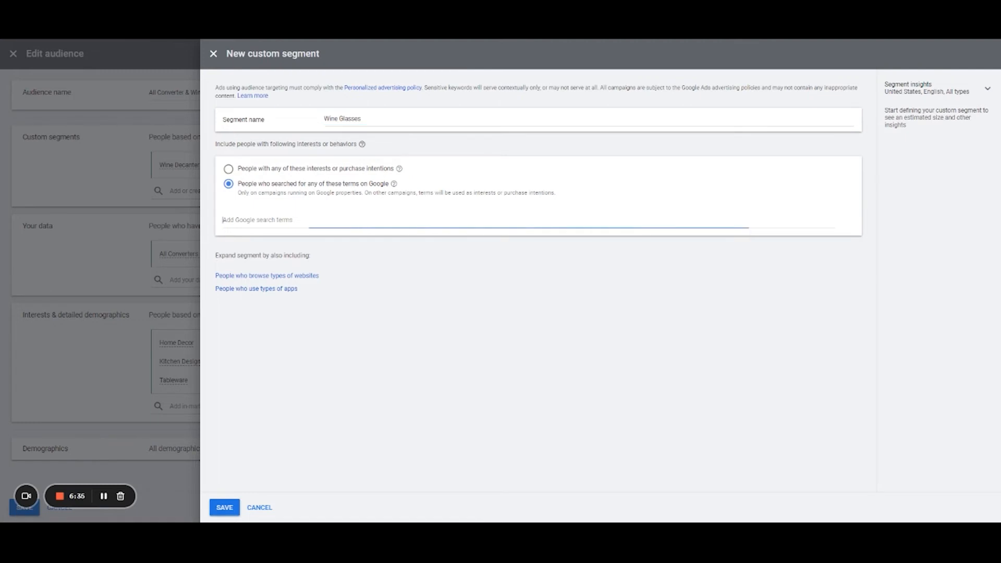
pyautogui.write('wine')
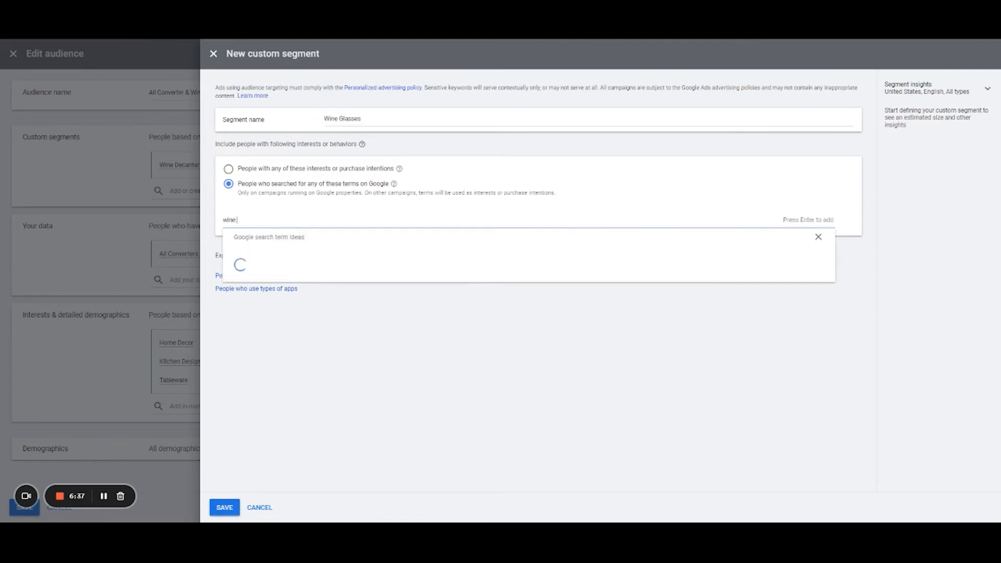
pyautogui.write(' glasses')
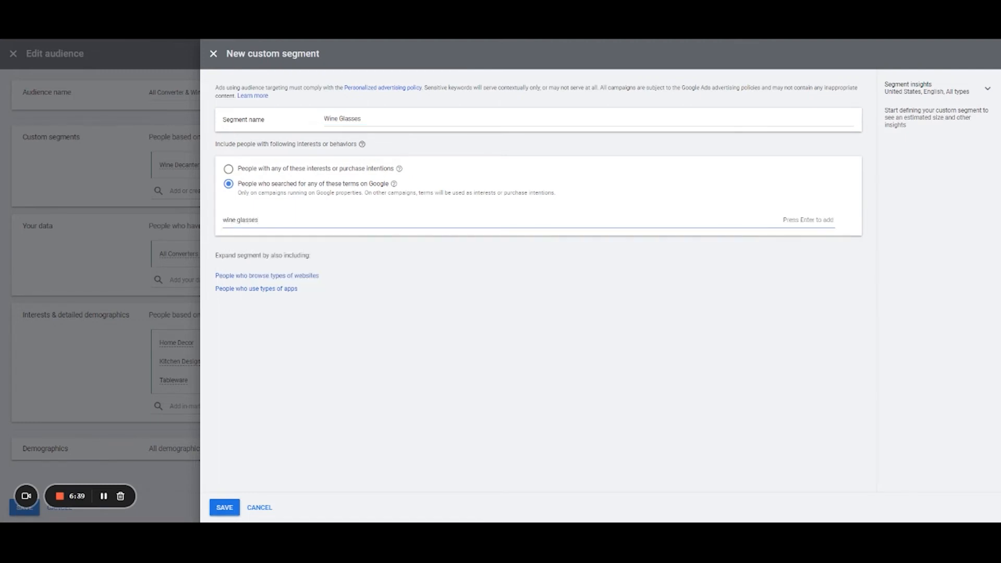
pyautogui.press('Return')
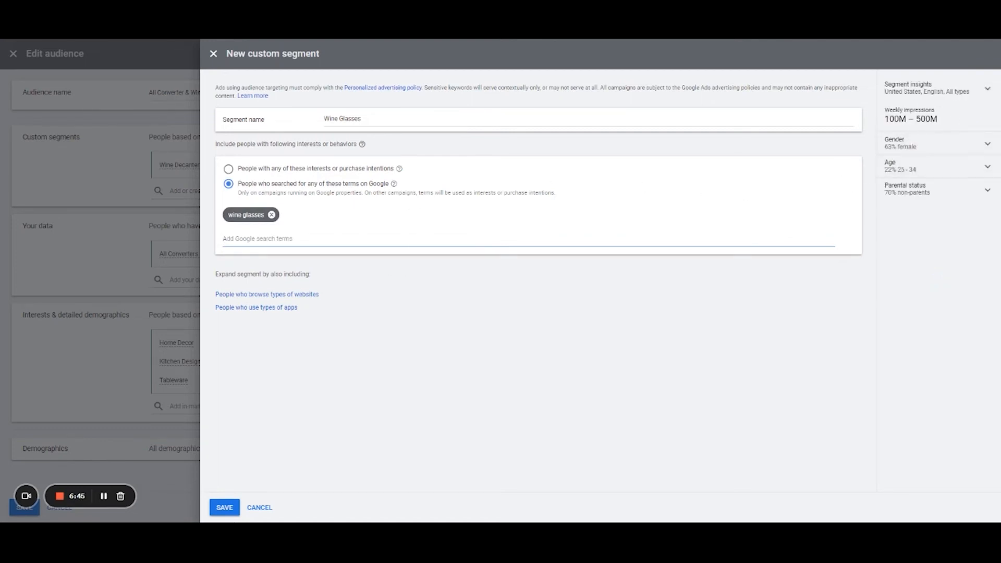
pyautogui.click(224, 506)
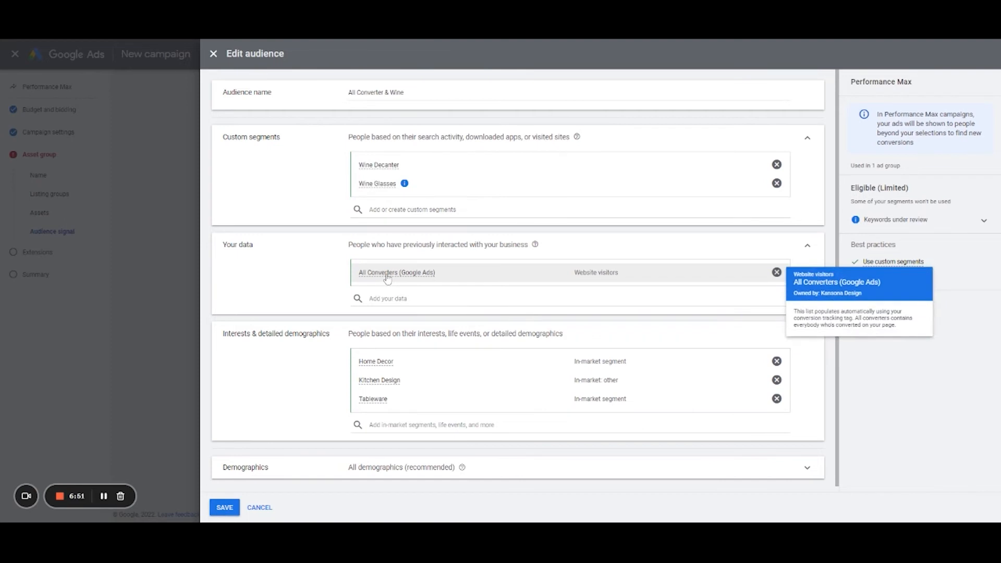
# - Review the audience's data, interests and gender and age options, discard the audience edits and leave the audience selection
pyautogui.scroll(-1, 415, 319)
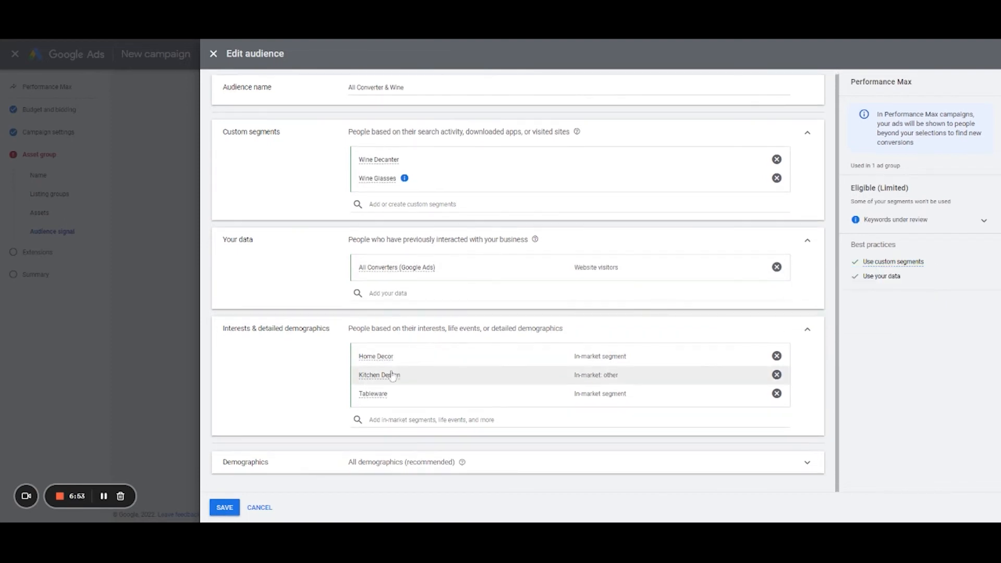
pyautogui.moveTo(365, 355)
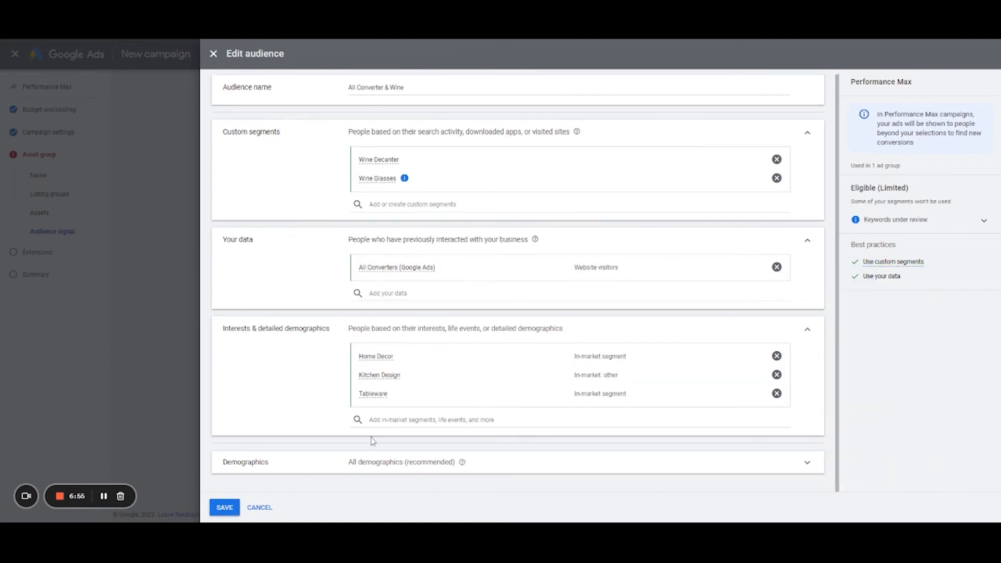
pyautogui.click(359, 462)
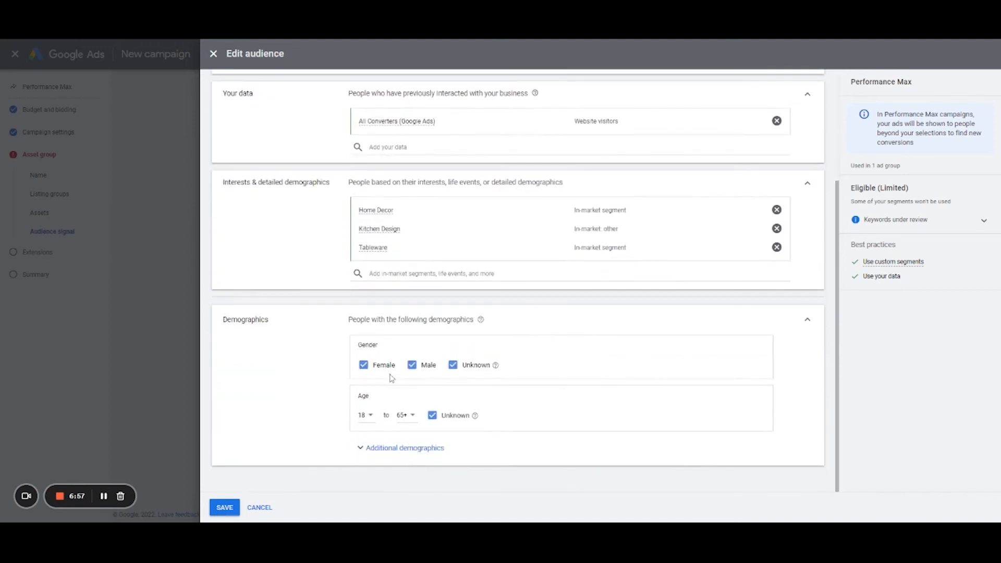
pyautogui.click(260, 507)
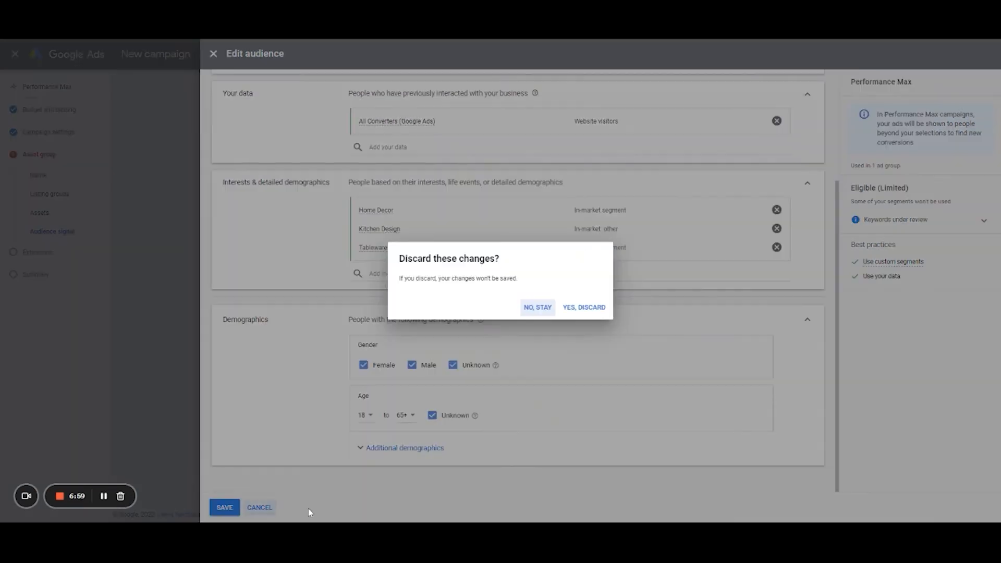
pyautogui.click(582, 307)
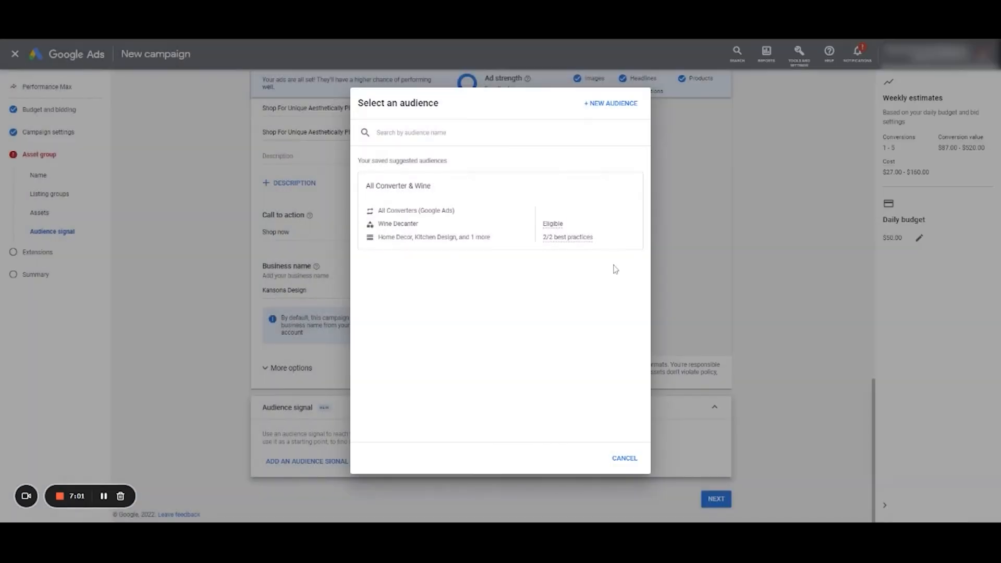
pyautogui.click(623, 458)
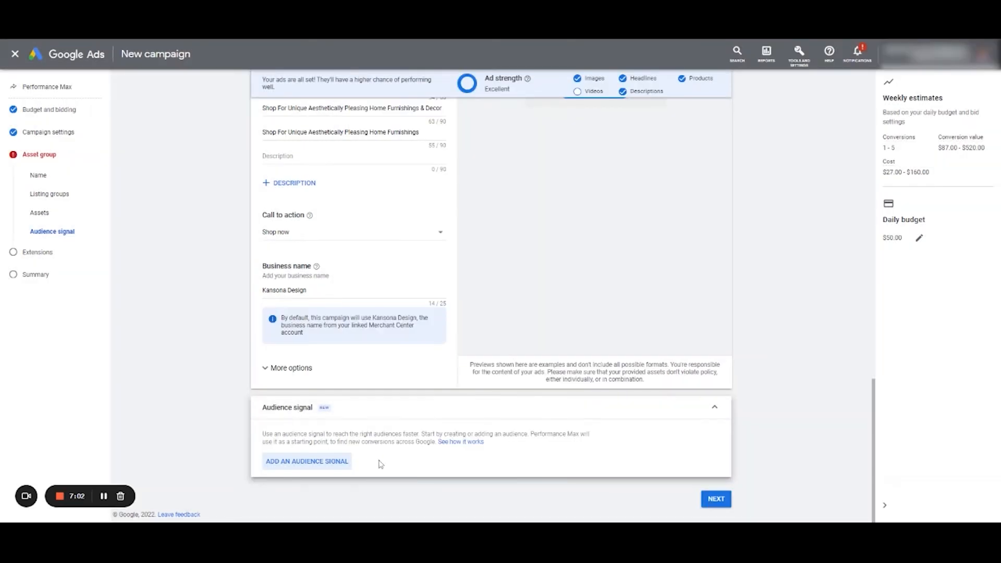
# - Add the saved audience "All Converter & Wine" as the asset group's audience signal
pyautogui.click(336, 461)
pyautogui.click(446, 233)
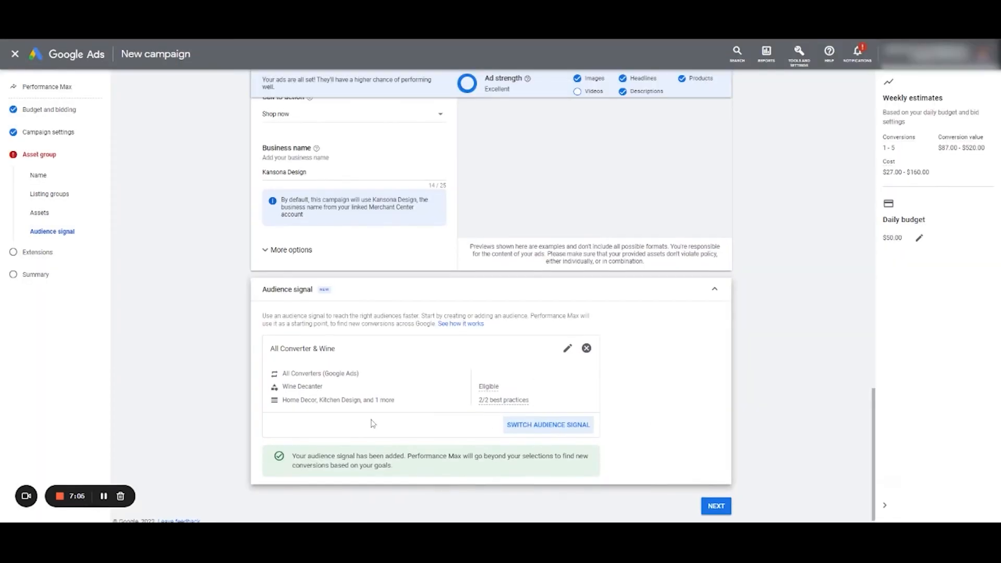
# - Review the asset group's name, listing groups, assets and audience signal
pyautogui.scroll(6, 398, 405)
pyautogui.scroll(15, 372, 467)
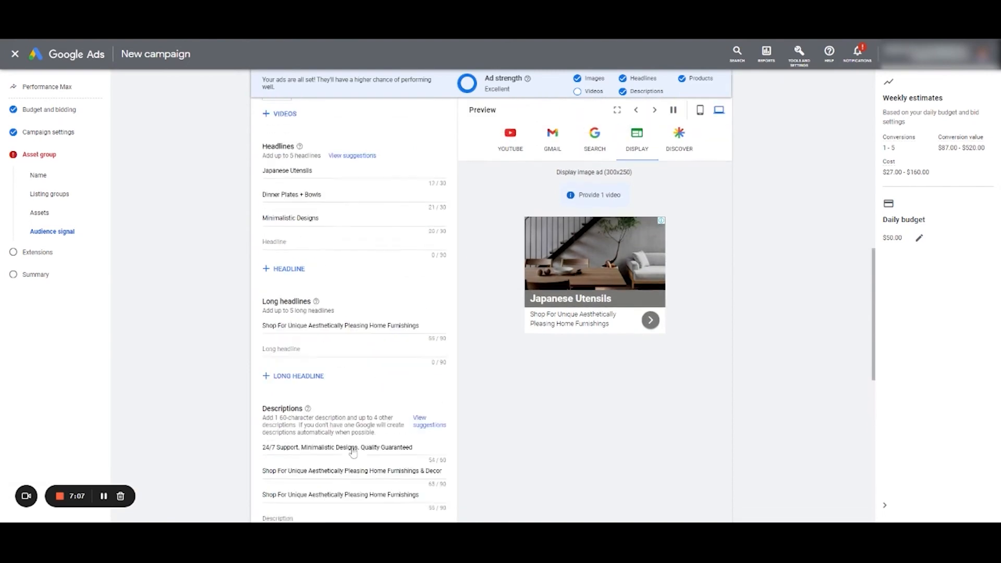
pyautogui.scroll(-10, 398, 414)
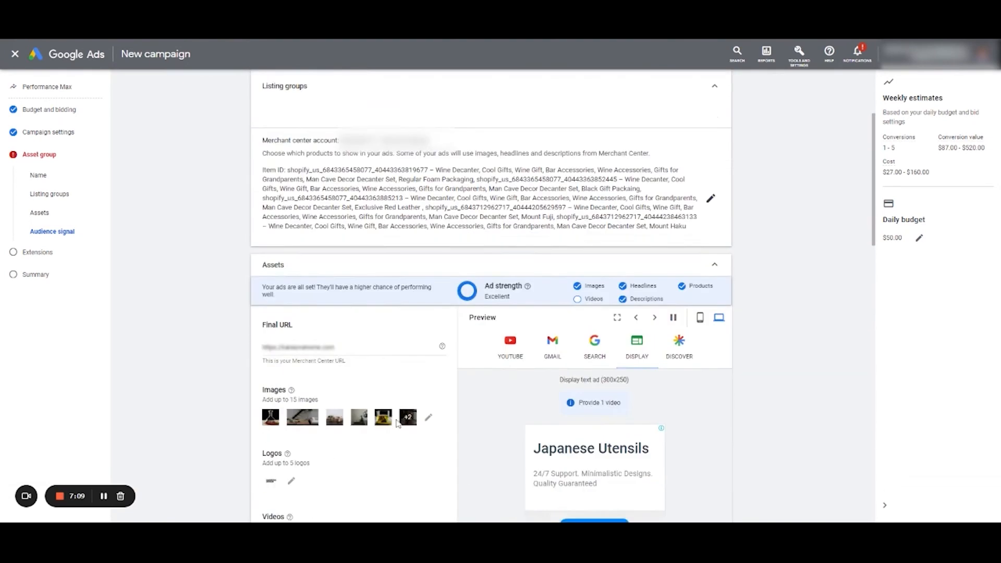
pyautogui.scroll(-2, 398, 414)
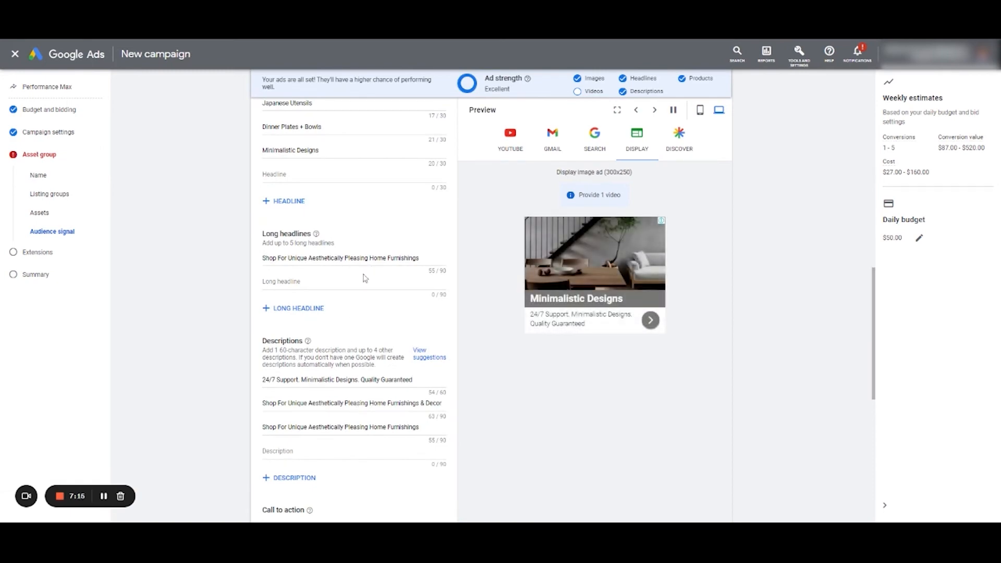
pyautogui.scroll(3, 365, 278)
pyautogui.scroll(8, 427, 323)
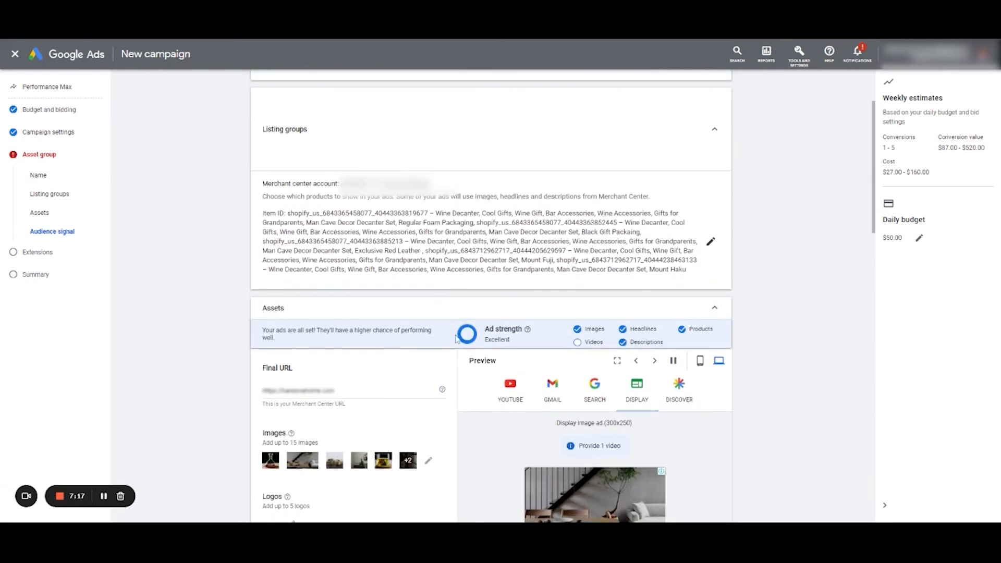
pyautogui.scroll(-15, 442, 362)
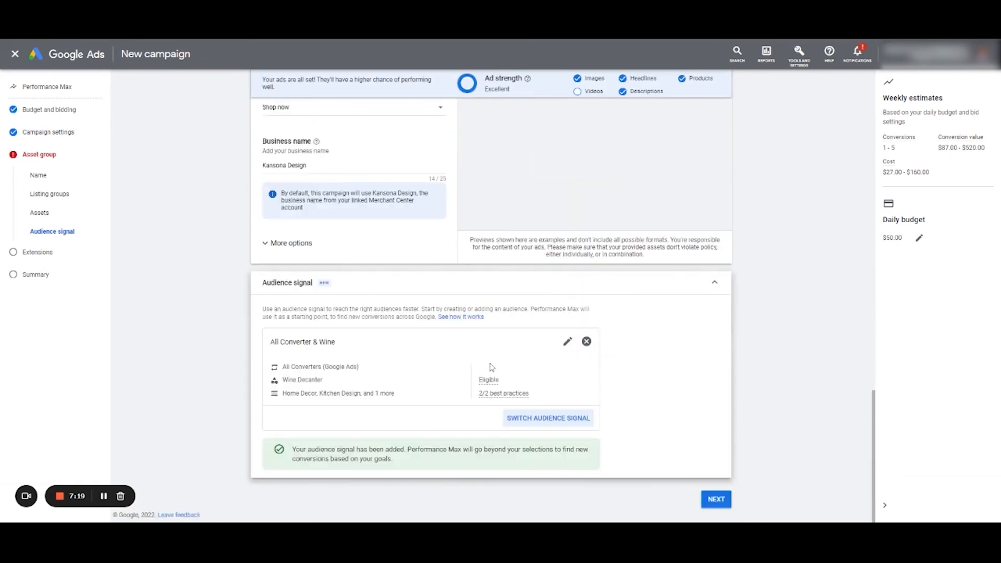
pyautogui.scroll(20, 324, 291)
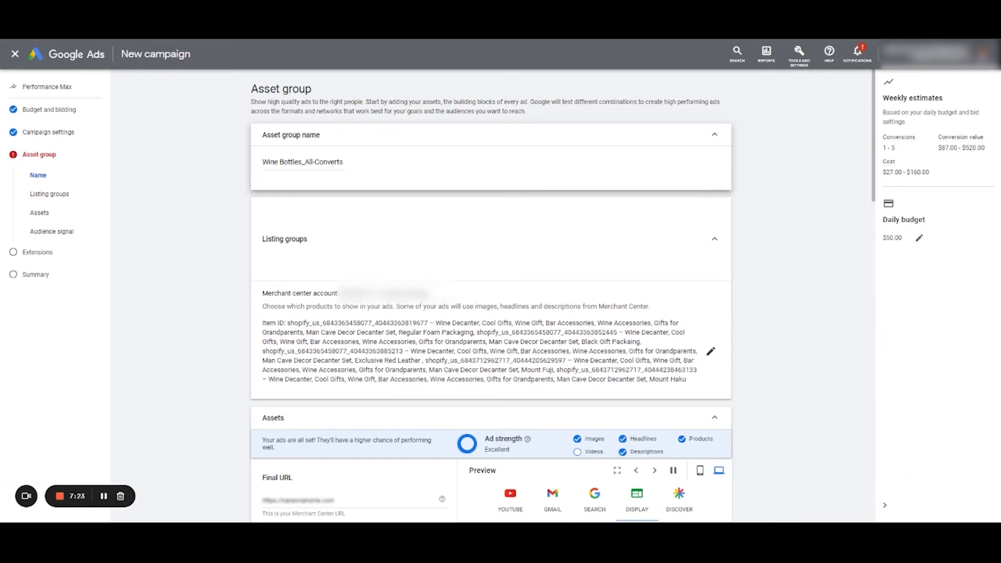
pyautogui.moveTo(274, 162); pyautogui.dragTo(329, 162)
pyautogui.scroll(-3, 350, 194)
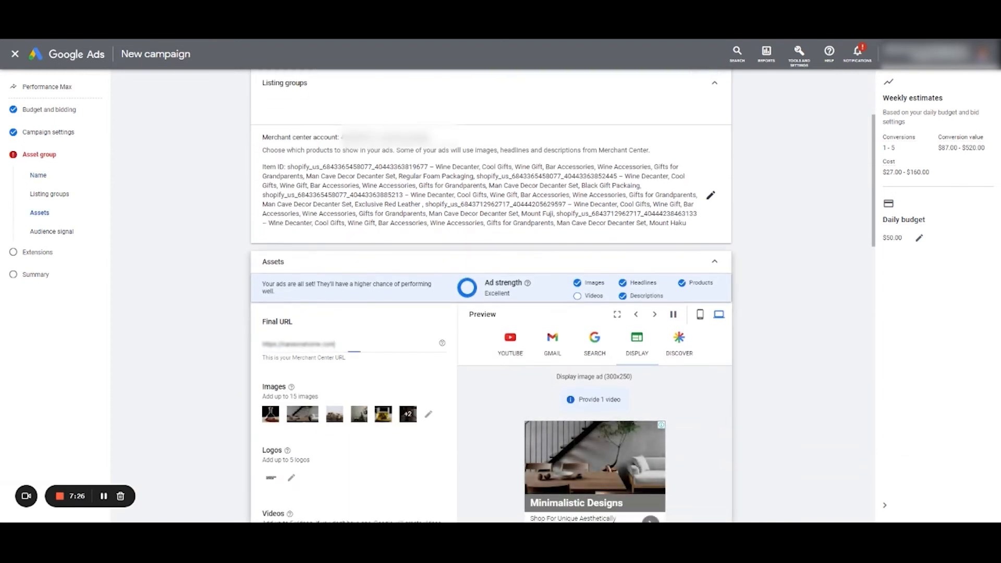
# - Check the final URL and remaining asset group settings, continue to the extensions, keep account-level sitelink extensions and proceed to the campaign summary
pyautogui.moveTo(350, 341); pyautogui.dragTo(244, 347)
pyautogui.scroll(-9, 430, 384)
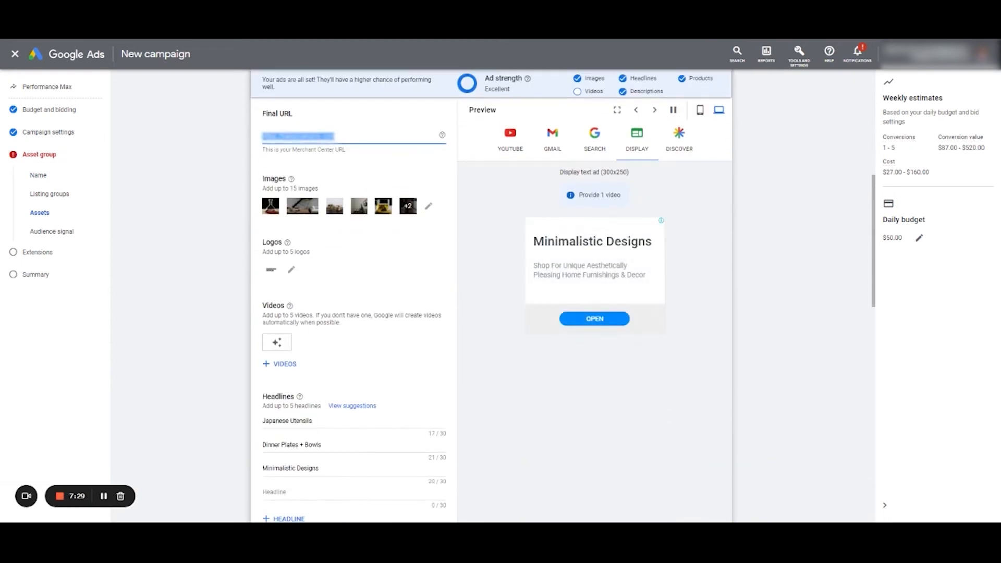
pyautogui.scroll(-5, 412, 394)
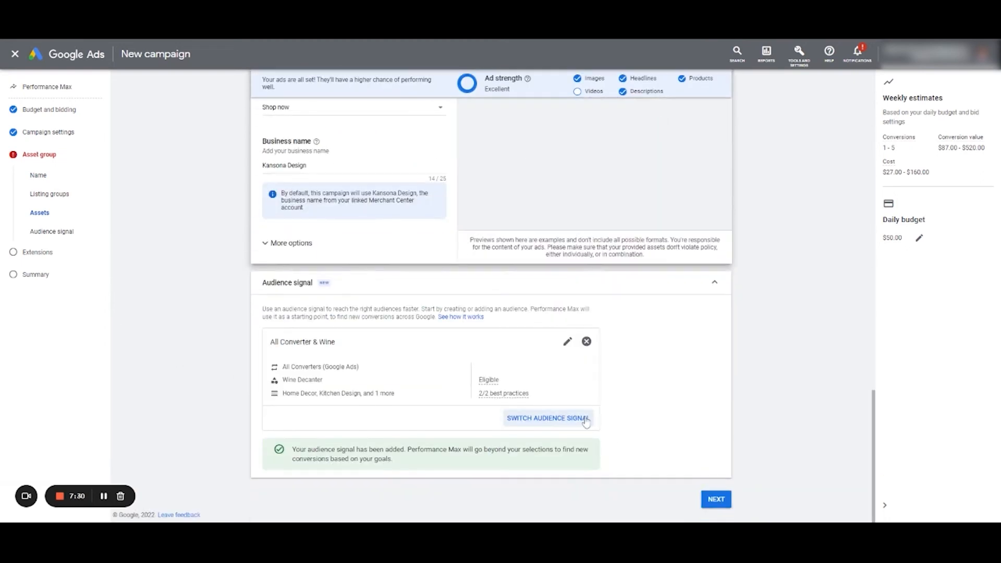
pyautogui.click(719, 499)
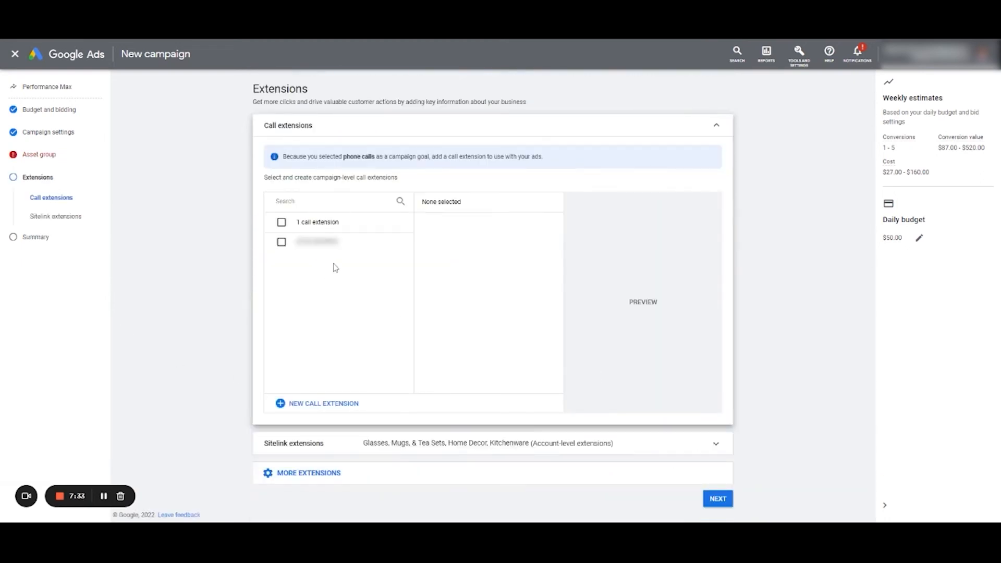
pyautogui.click(663, 442)
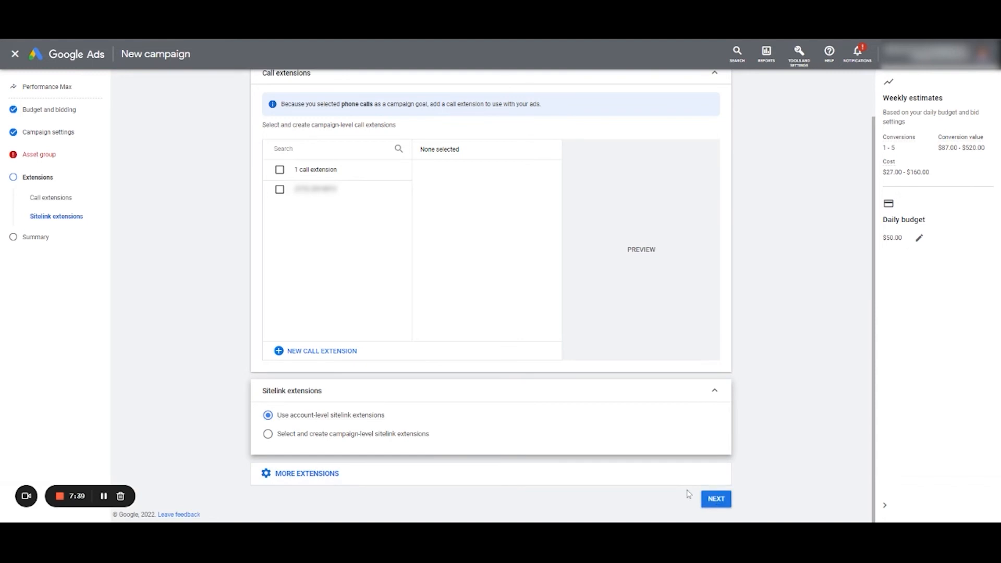
pyautogui.click(714, 500)
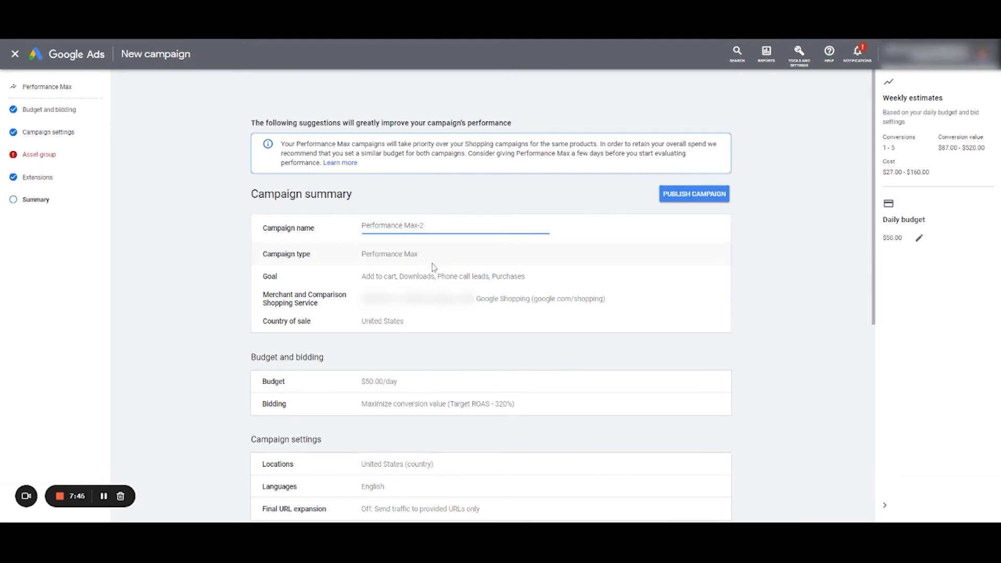
# - Review the campaign summary from goals and budget to extensions, and leave the new campaign without publishing or saving it
pyautogui.scroll(-1, 417, 282)
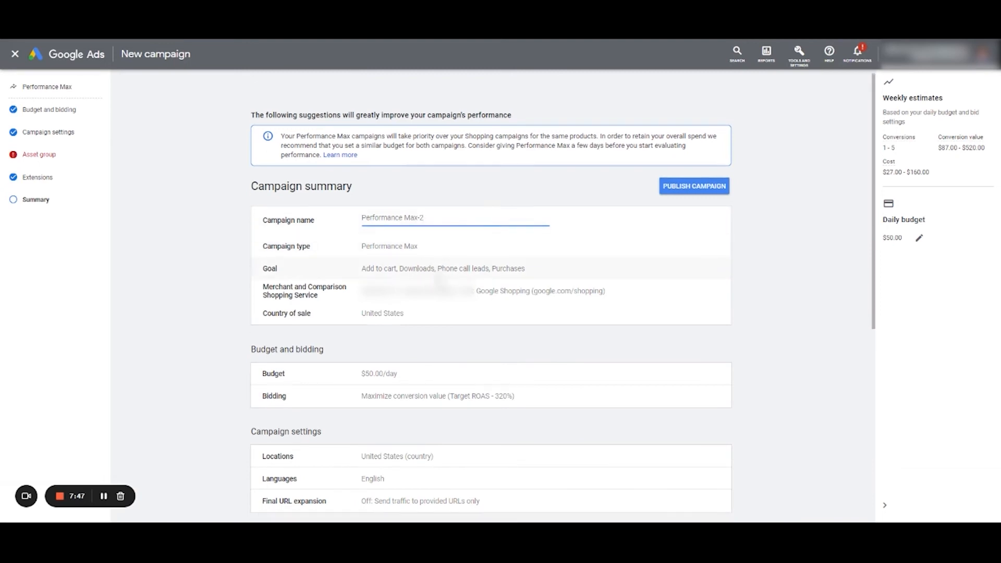
pyautogui.scroll(-1, 415, 272)
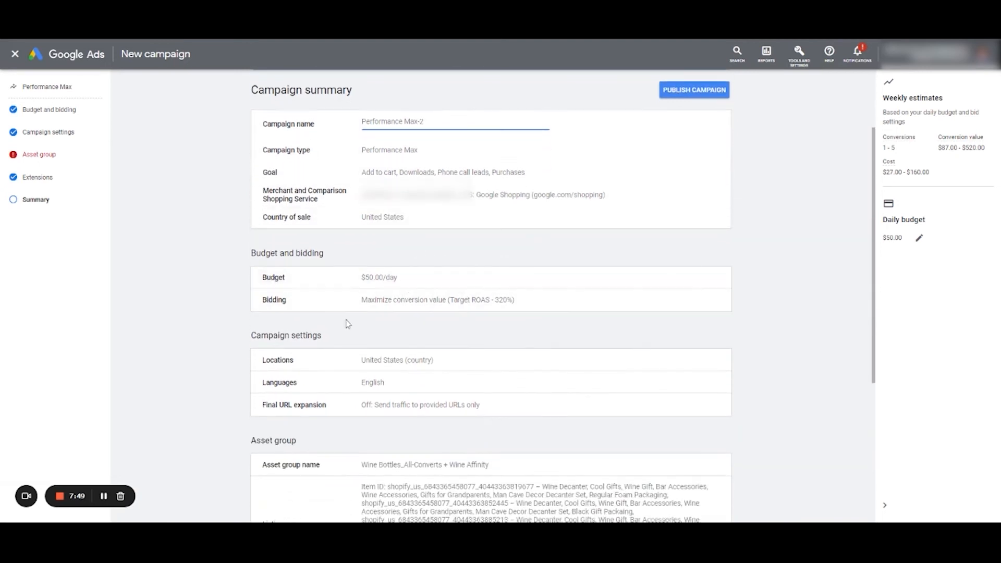
pyautogui.scroll(-5, 394, 386)
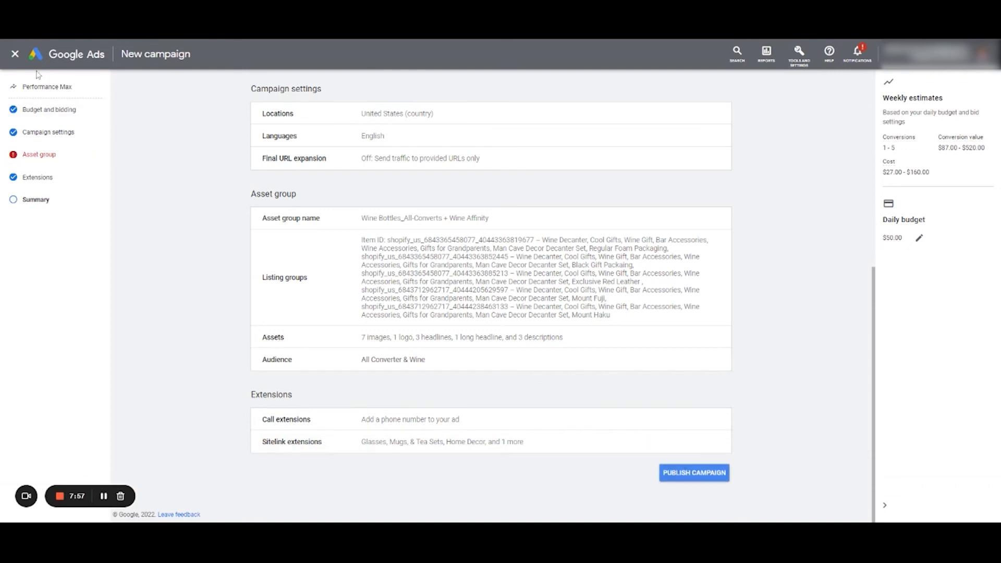
pyautogui.click(15, 55)
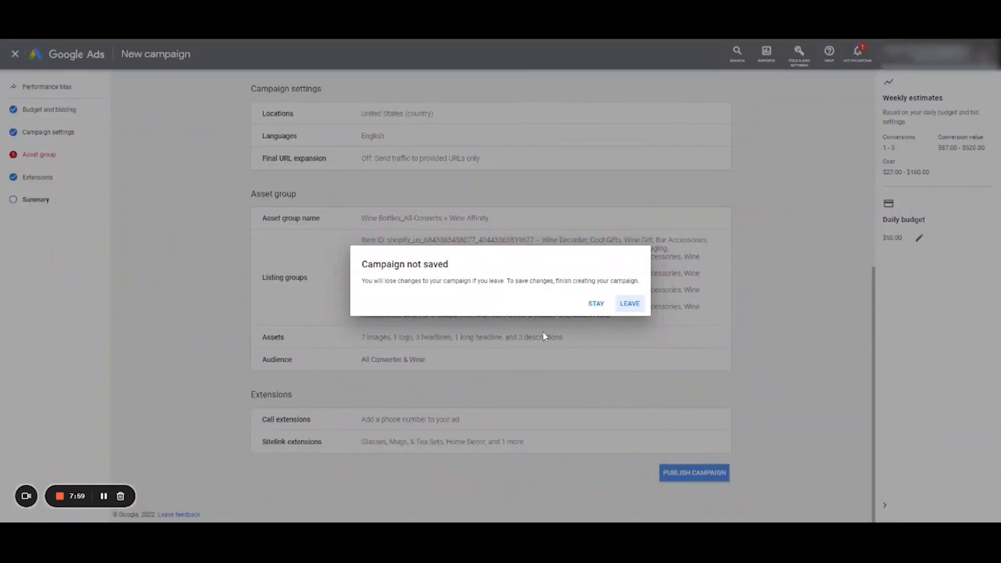
pyautogui.click(625, 309)
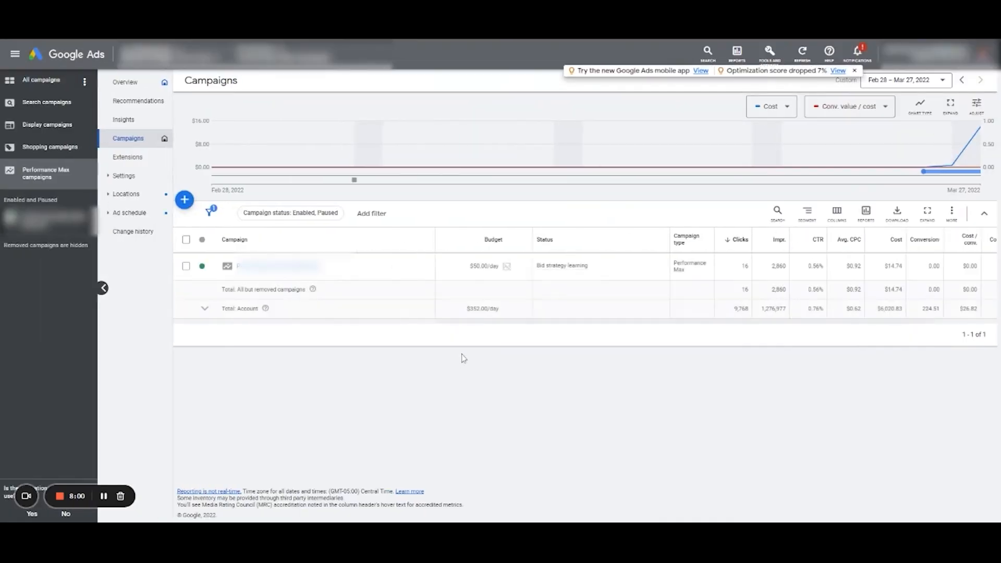
# - Open the existing Performance Max_Wine-Decanter campaign's overview and set its date range to the last 7 days
pyautogui.click(77, 226)
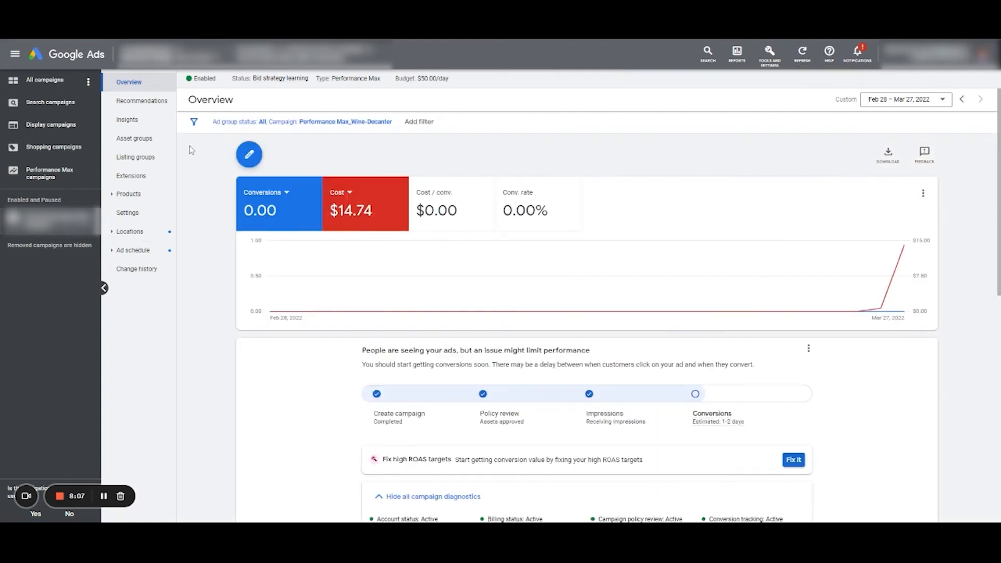
pyautogui.click(891, 103)
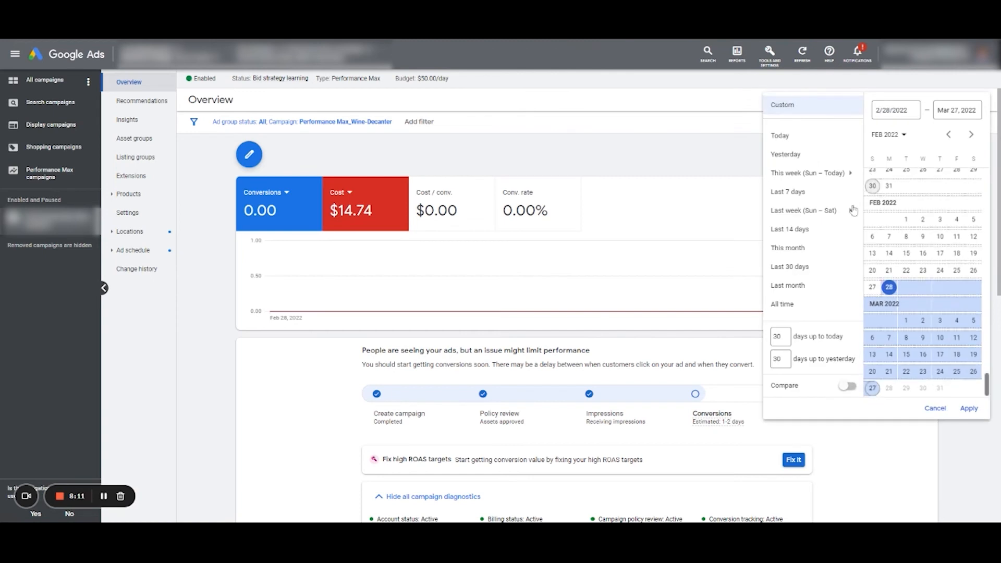
pyautogui.click(816, 195)
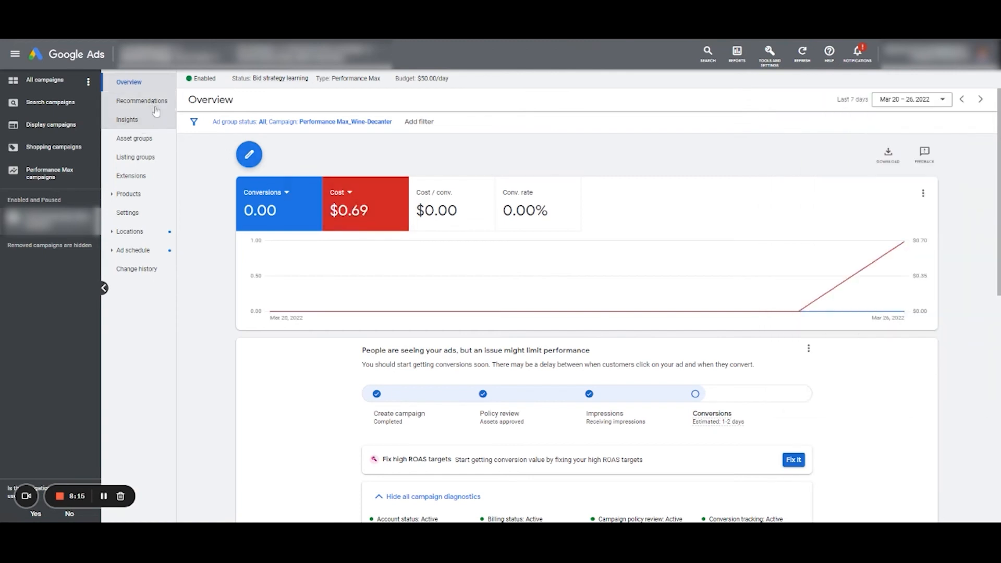
# - Review the Wine-Decanter campaign's insights, including the campaign diagnostics and week-over-week view
pyautogui.click(151, 122)
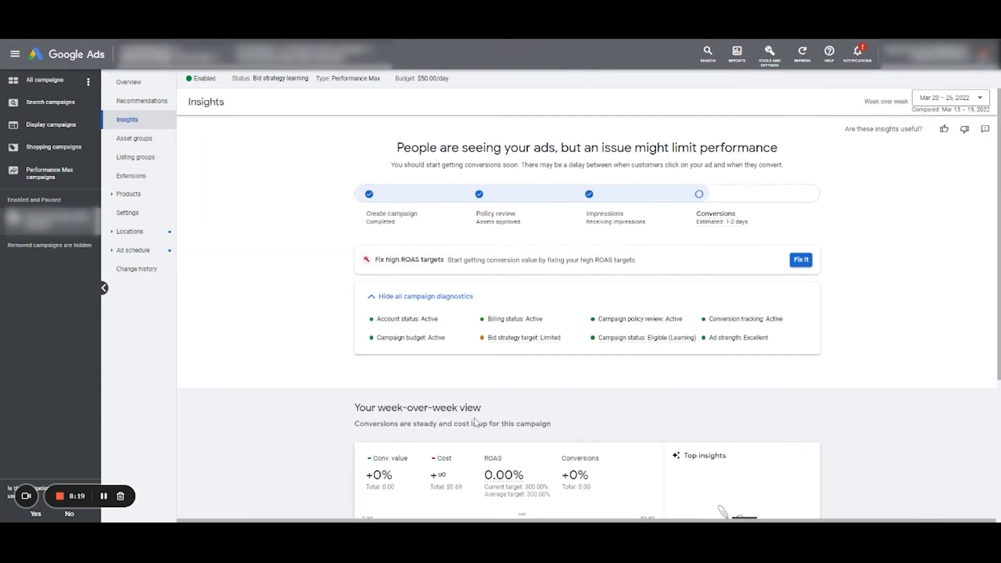
pyautogui.scroll(-4, 476, 423)
pyautogui.scroll(4, 635, 353)
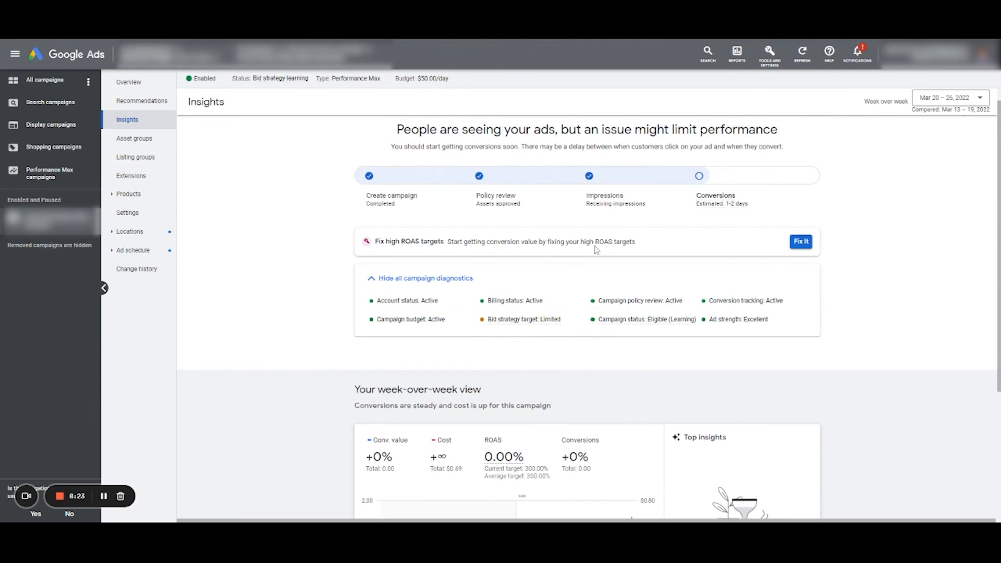
pyautogui.scroll(1, 608, 255)
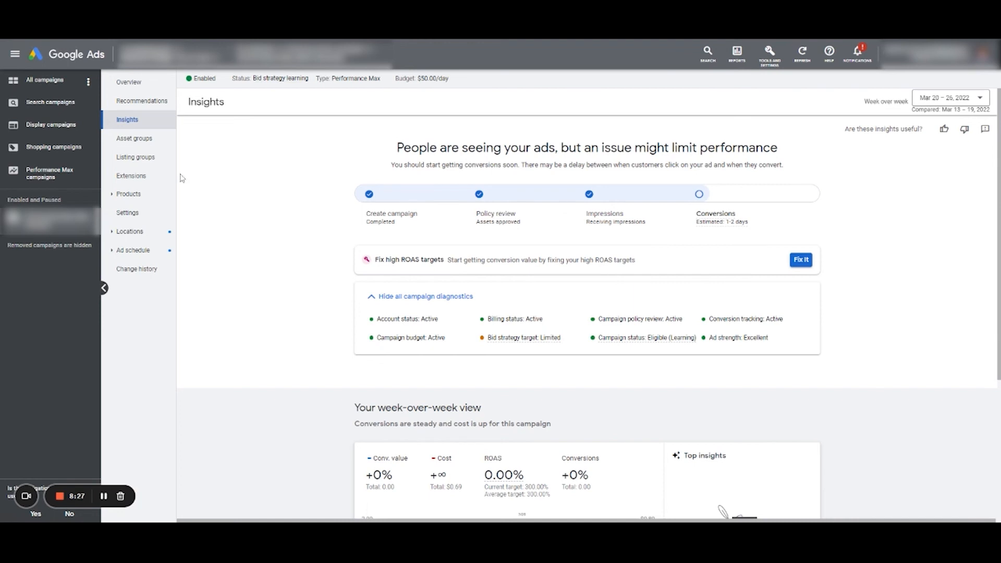
# - View the details of the "All Converters & Wine" asset group, checking its assets' performance ratings and its asset combinations
pyautogui.click(151, 138)
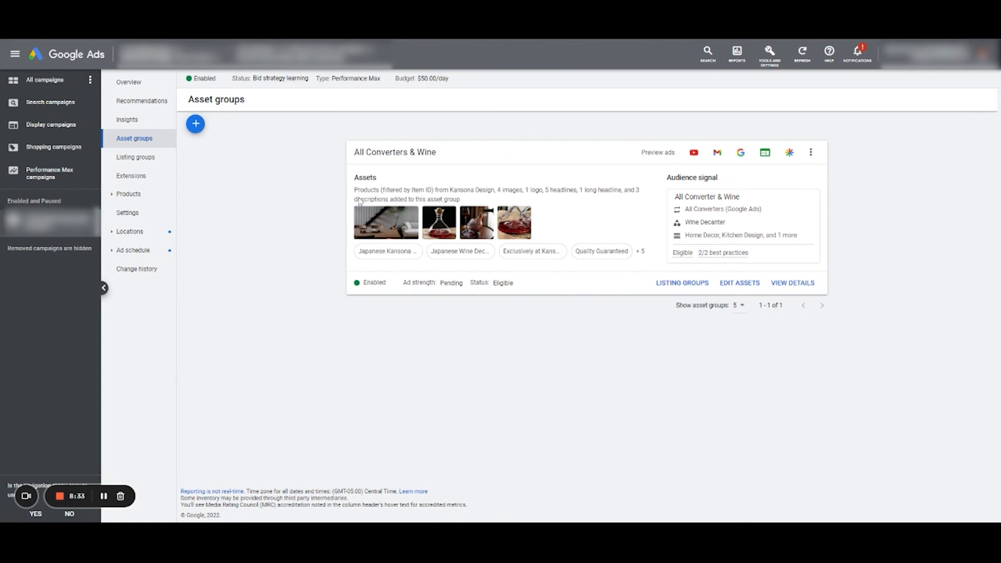
pyautogui.click(792, 284)
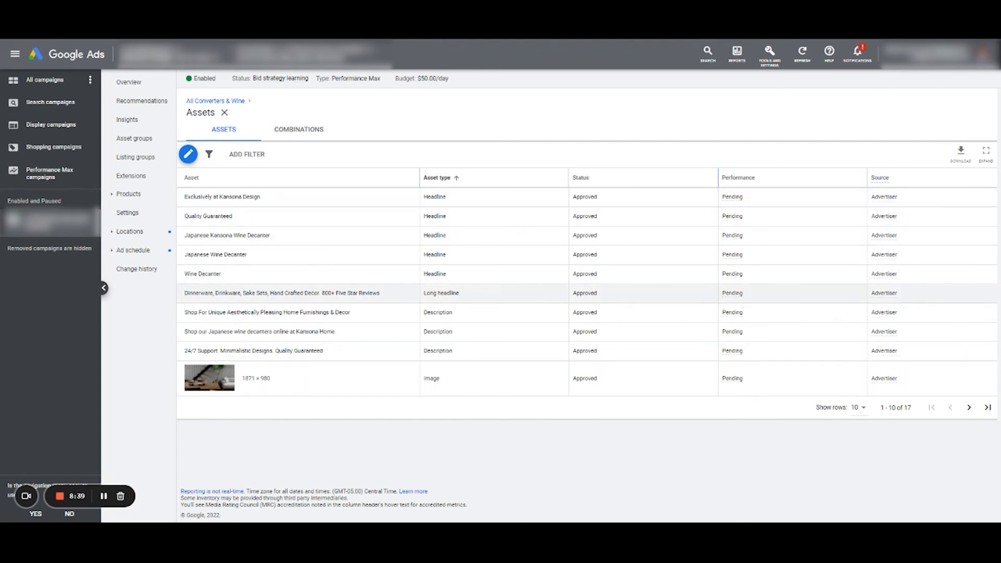
pyautogui.moveTo(734, 202)
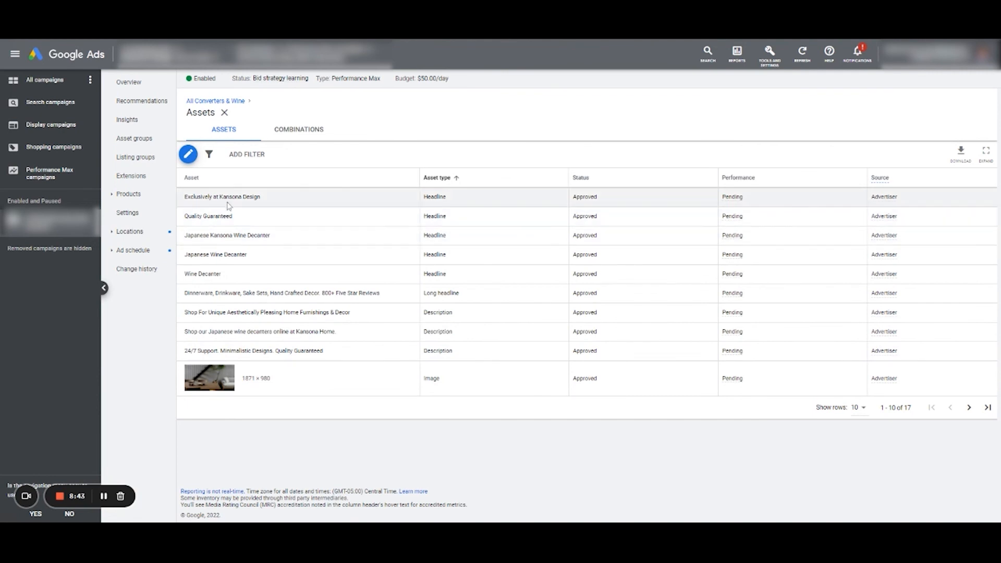
pyautogui.moveTo(184, 197); pyautogui.dragTo(253, 201)
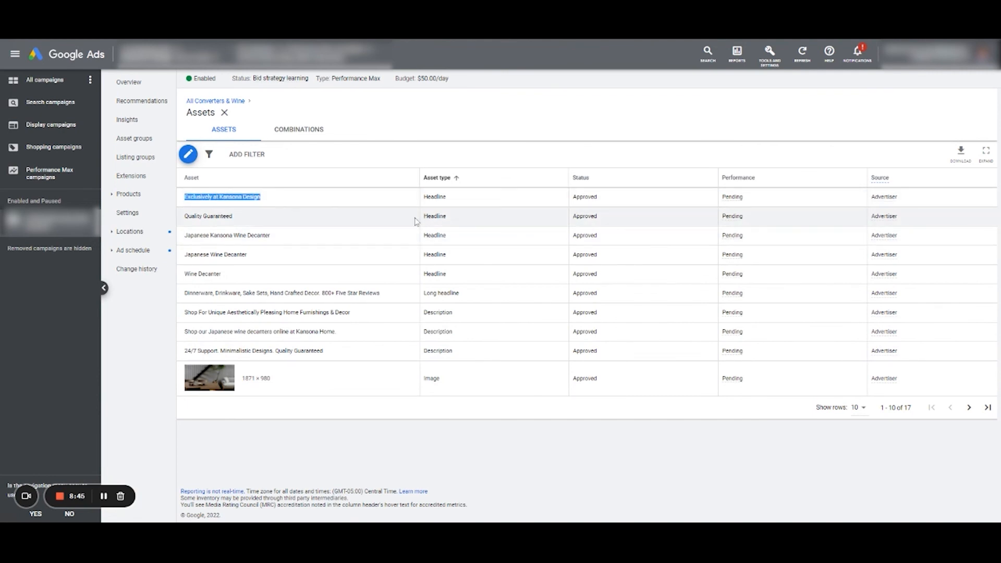
pyautogui.click(304, 140)
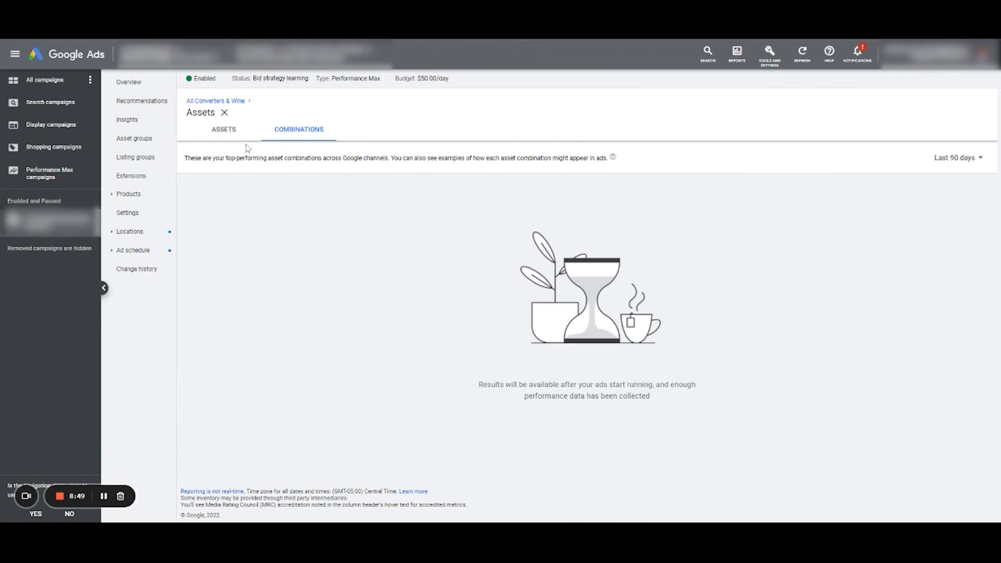
pyautogui.click(236, 138)
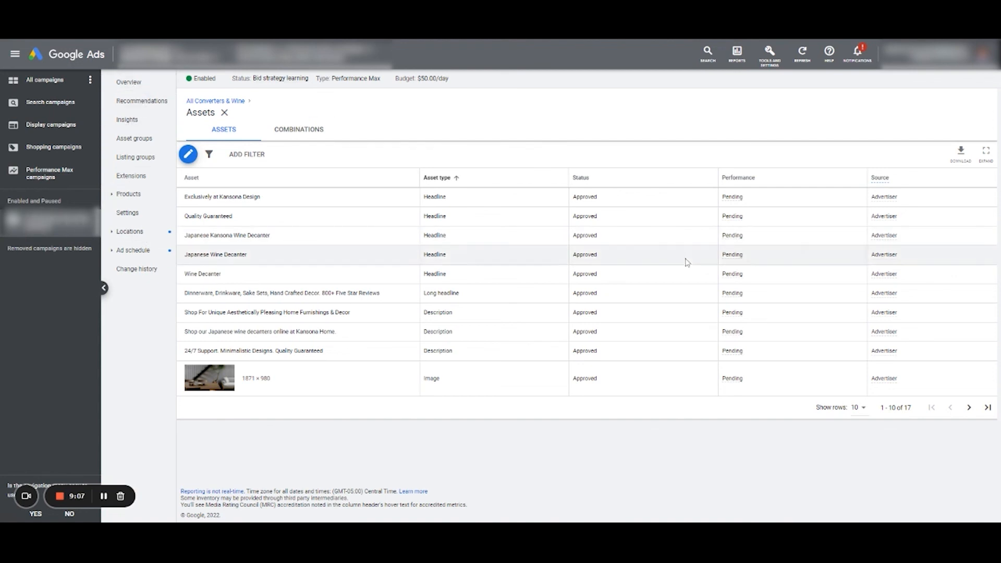
# - Return to the list of Performance Max campaigns and examine the performance columns
pyautogui.click(138, 84)
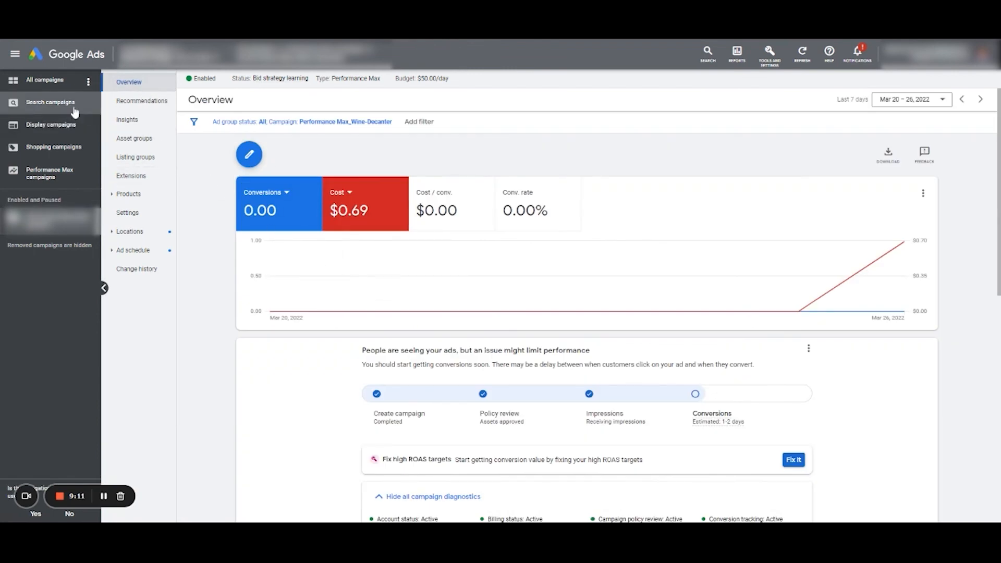
pyautogui.click(53, 173)
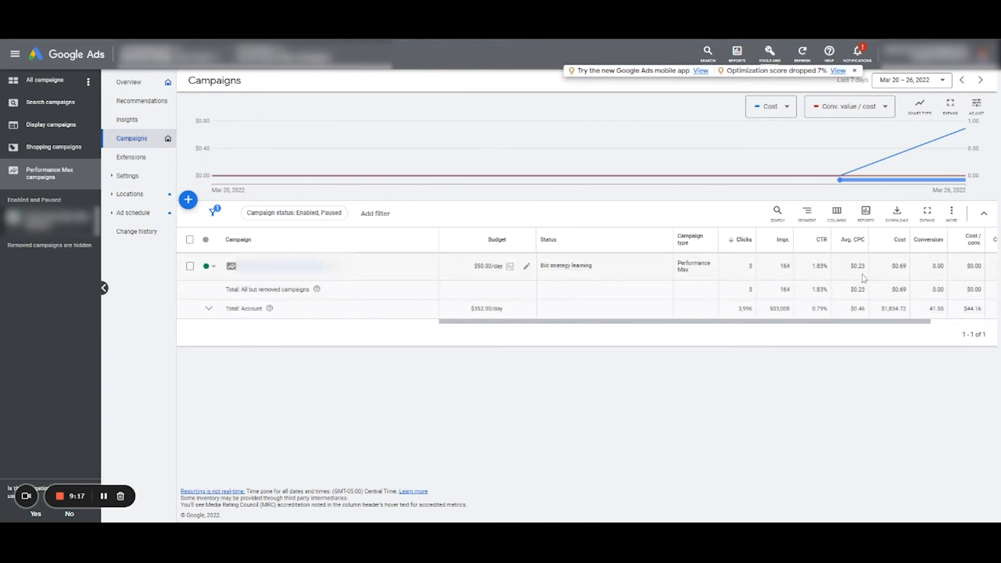
pyautogui.moveTo(898, 321)
pyautogui.mouseDown()
pyautogui.moveTo(969, 317)
pyautogui.moveTo(897, 322)
pyautogui.mouseUp()
# - Open the Wine-Decanter campaign's product list and sort it by impressions in descending order
pyautogui.click(271, 273)
pyautogui.click(148, 195)
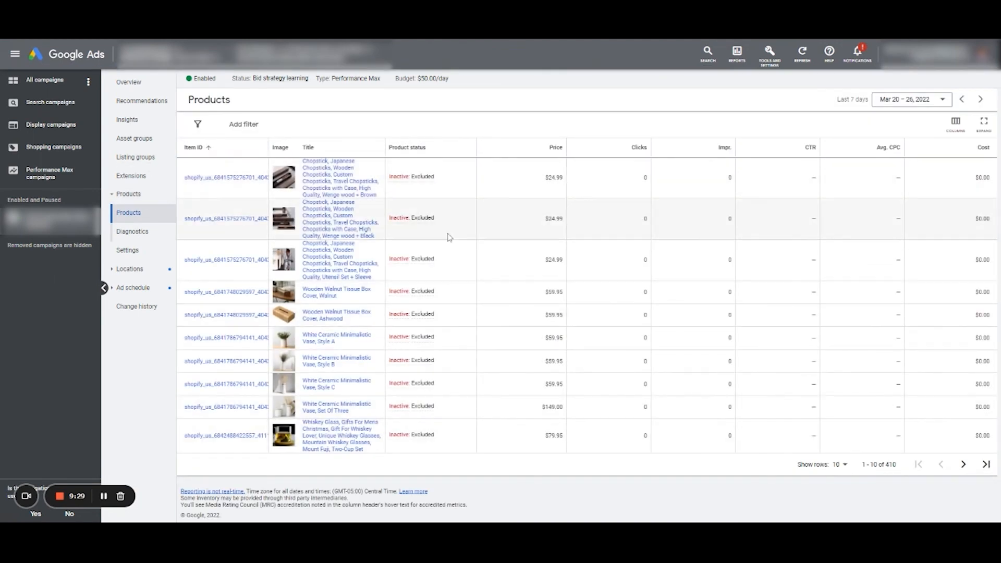
pyautogui.click(724, 148)
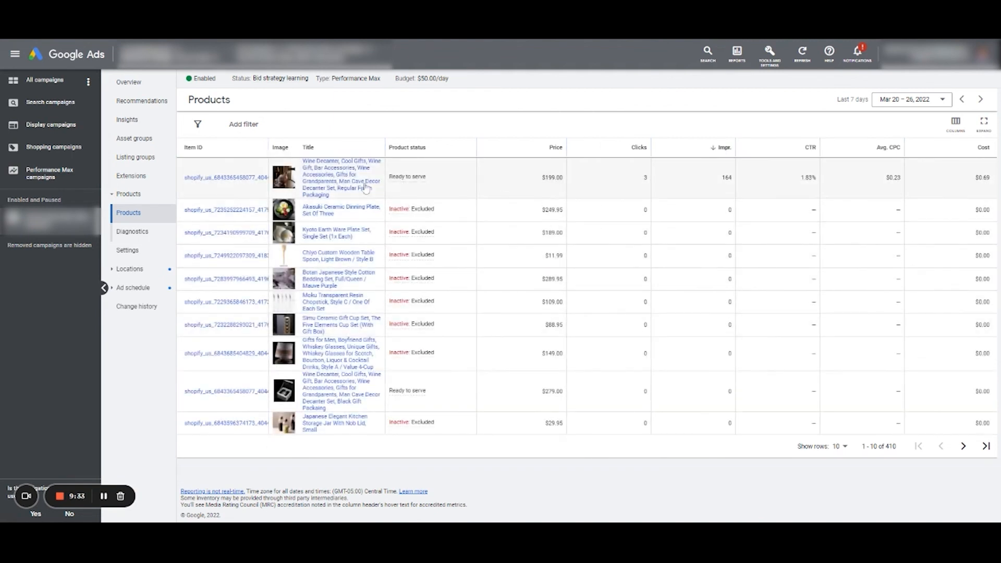